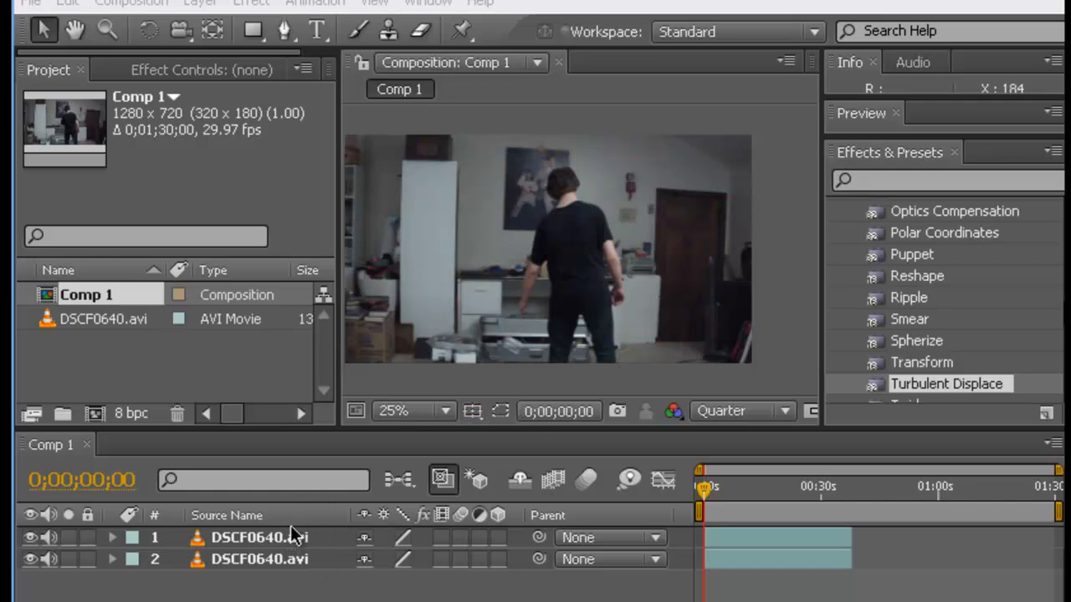
- Examine the mask outline on the first DSCF0640.avi layer and the second layer's background plate on its own
left_click(234, 536)
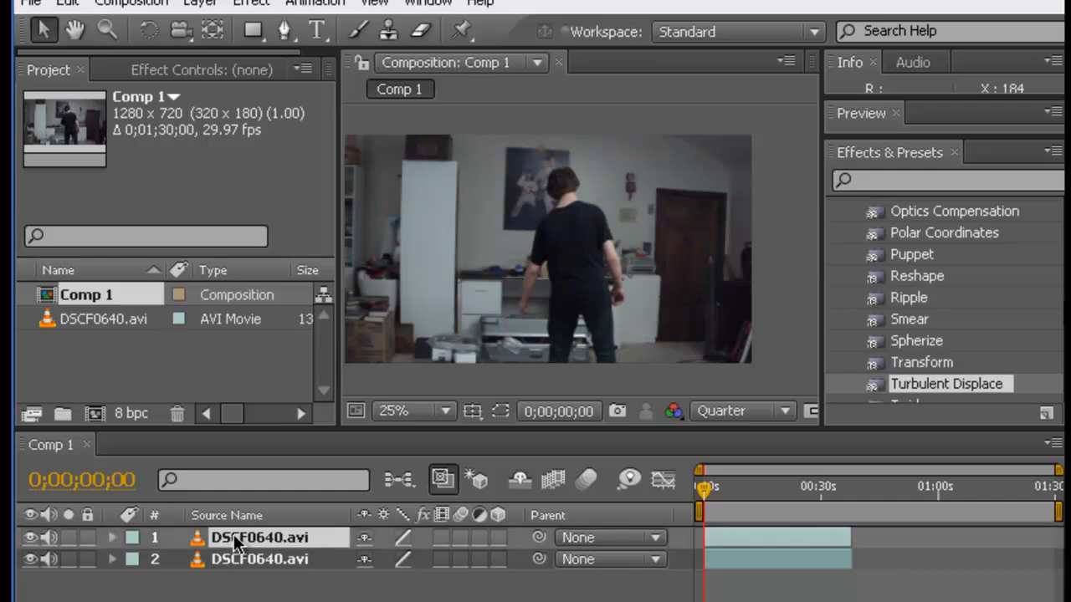
left_click(507, 412)
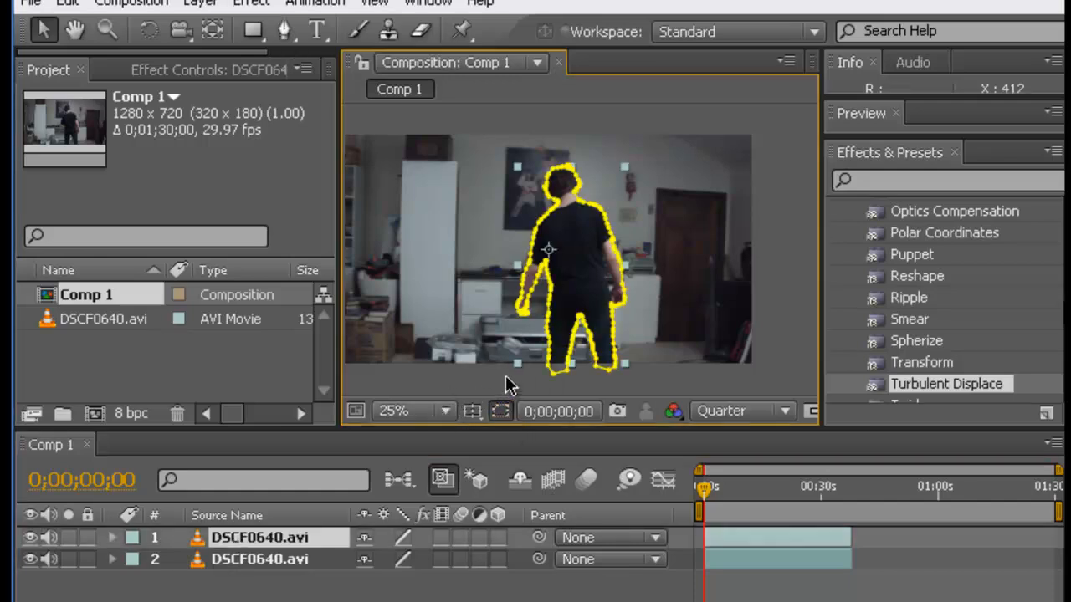
left_click(69, 559)
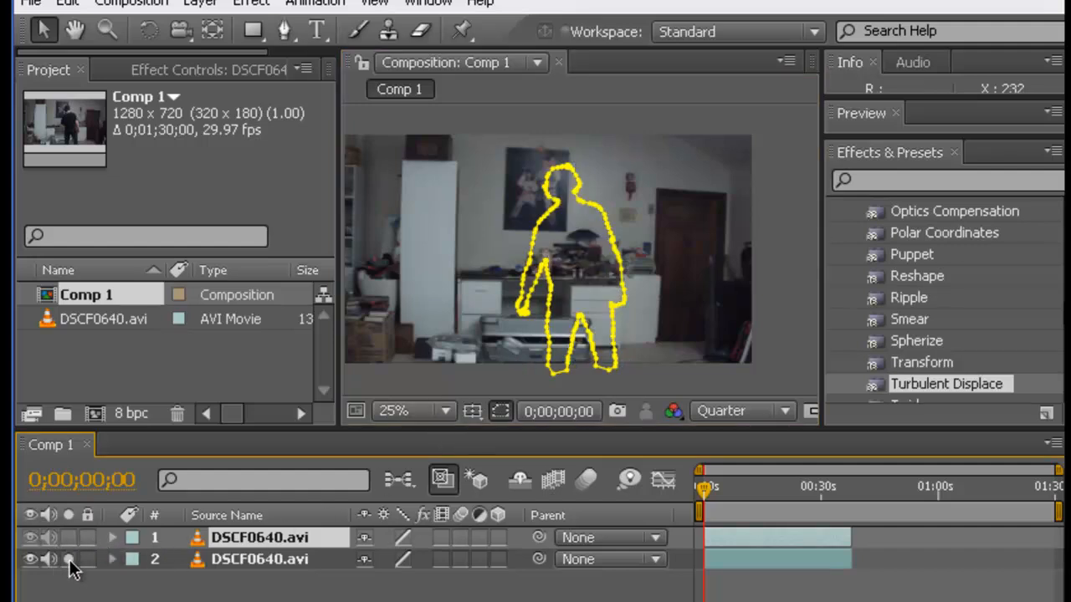
left_click(501, 410)
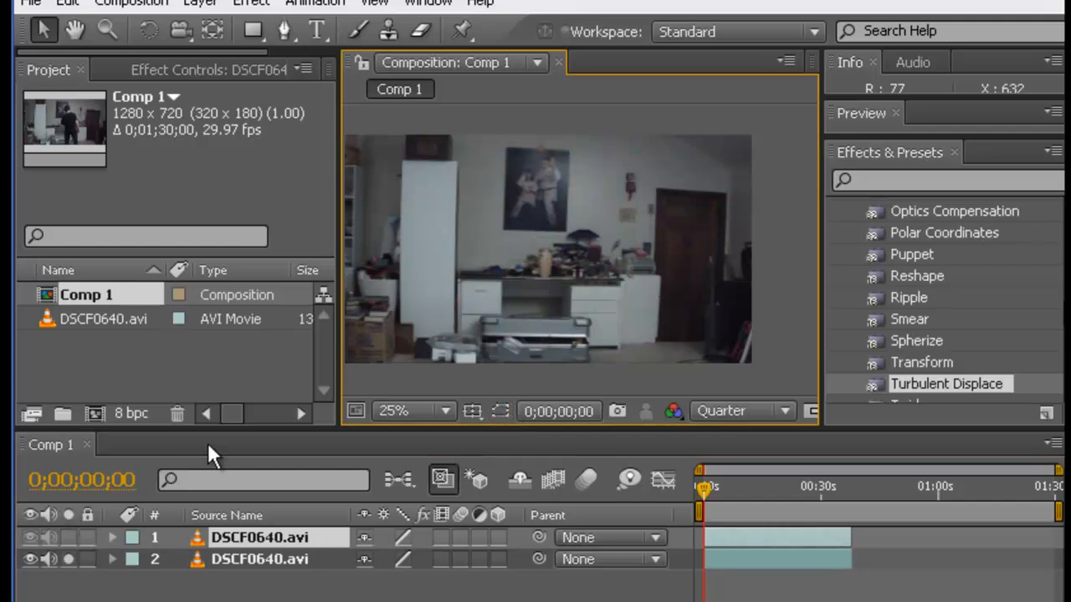
left_click(71, 563)
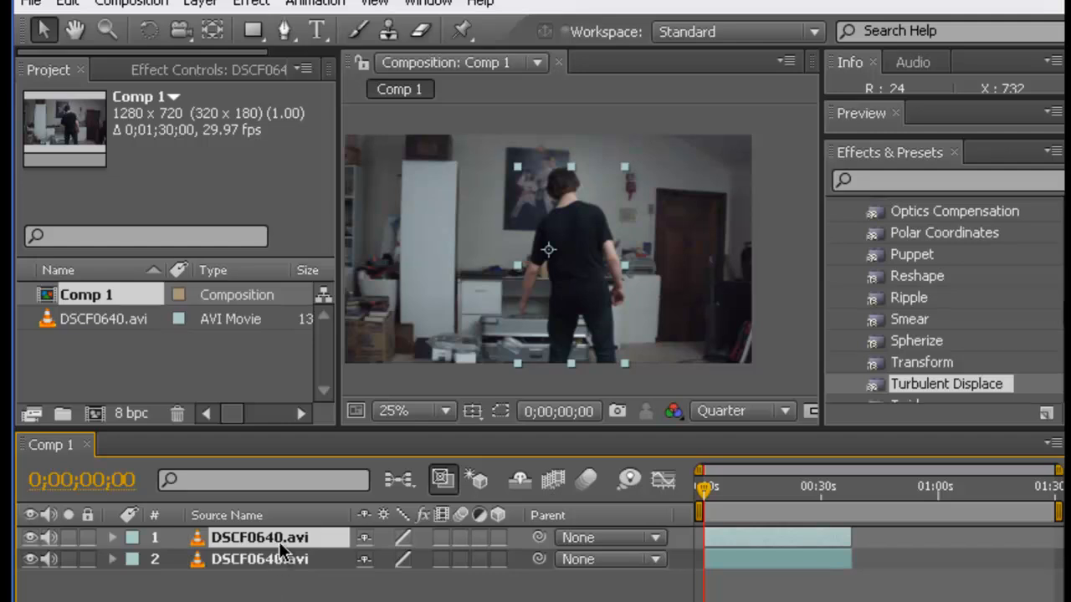
- Duplicate the masked person layer and delete the existing mask from the new top copy
key("ctrl+d")
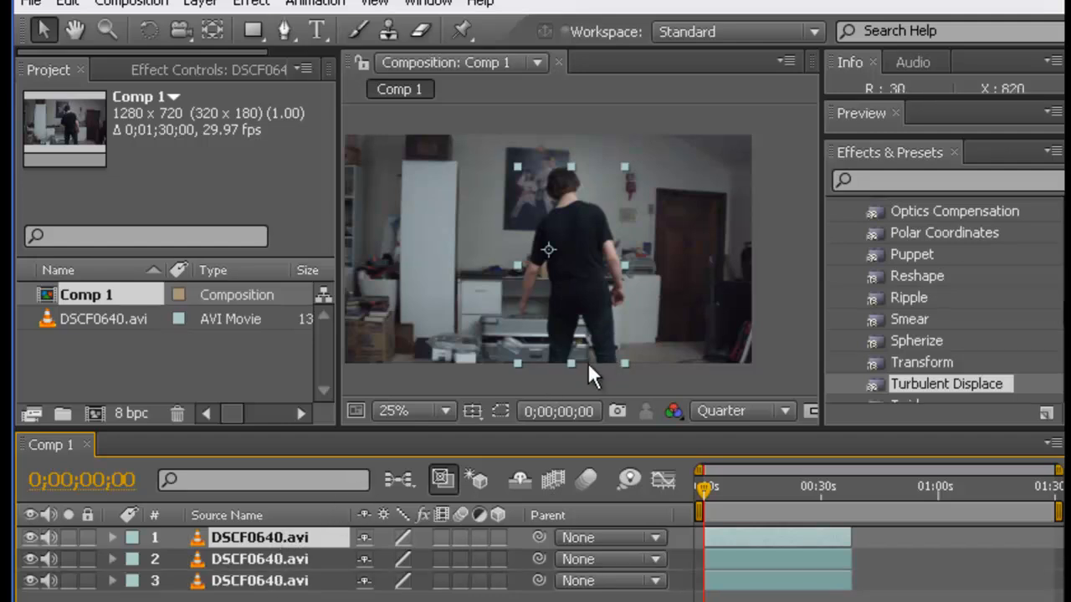
left_click(501, 410)
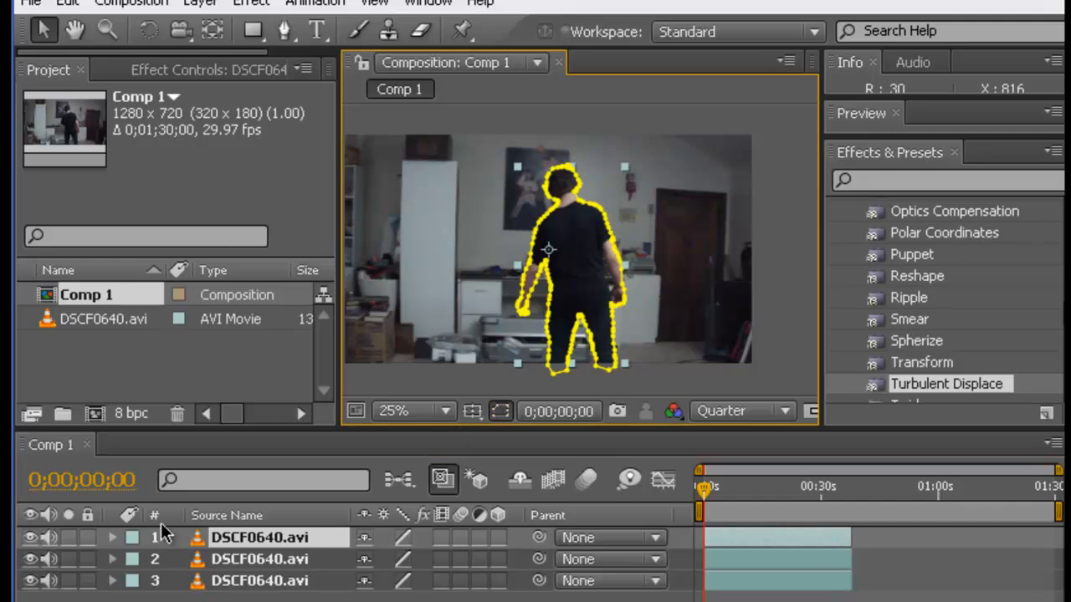
left_click(112, 538)
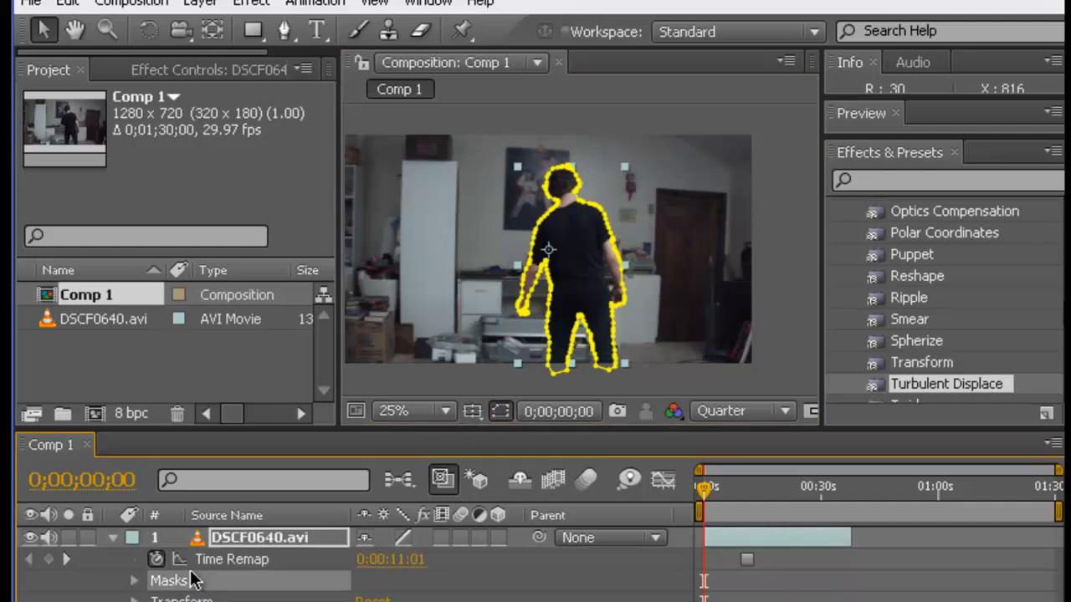
key("Delete")
- Draw a closed Pen mask around the man's head and neck on the top layer at 0;00;00;01
left_click(285, 30)
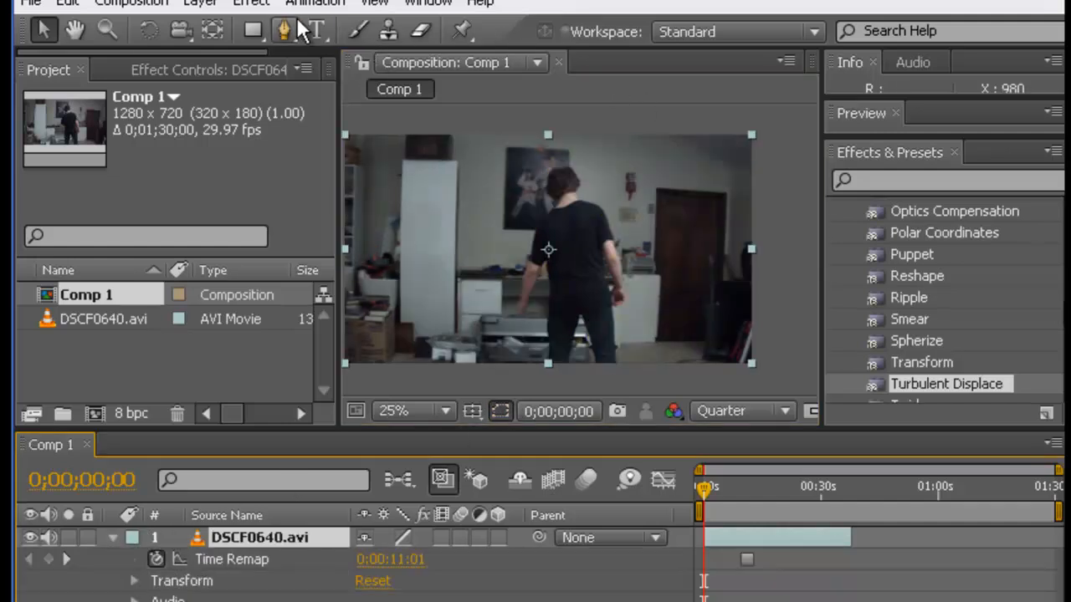
scroll(584, 168, "up", 4)
key("Page_Down")
key("space")
left_click_drag(545, 181, 607, 360)
left_click(542, 268)
left_click(584, 268)
left_click(621, 245)
left_click(649, 230)
left_click(633, 201)
left_click(656, 157)
left_click(633, 134)
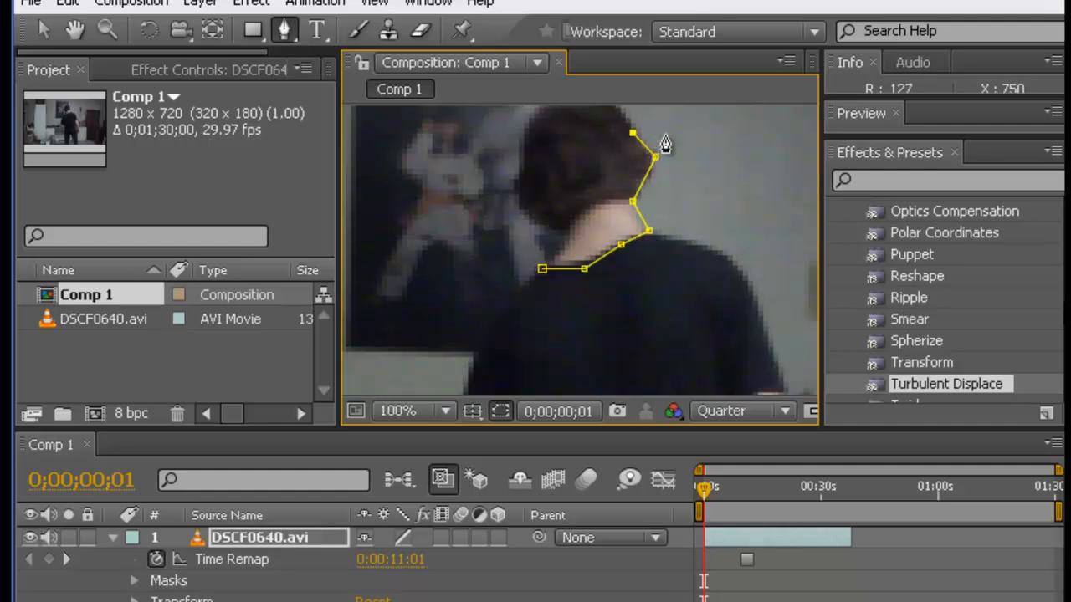
left_click(685, 139)
key("ctrl+z")
left_click_drag(693, 158, 701, 192)
left_click(621, 151)
left_click(581, 145)
left_click(548, 154)
left_click(534, 180)
left_click(533, 209)
left_click(532, 249)
left_click(563, 274)
left_click(549, 308)
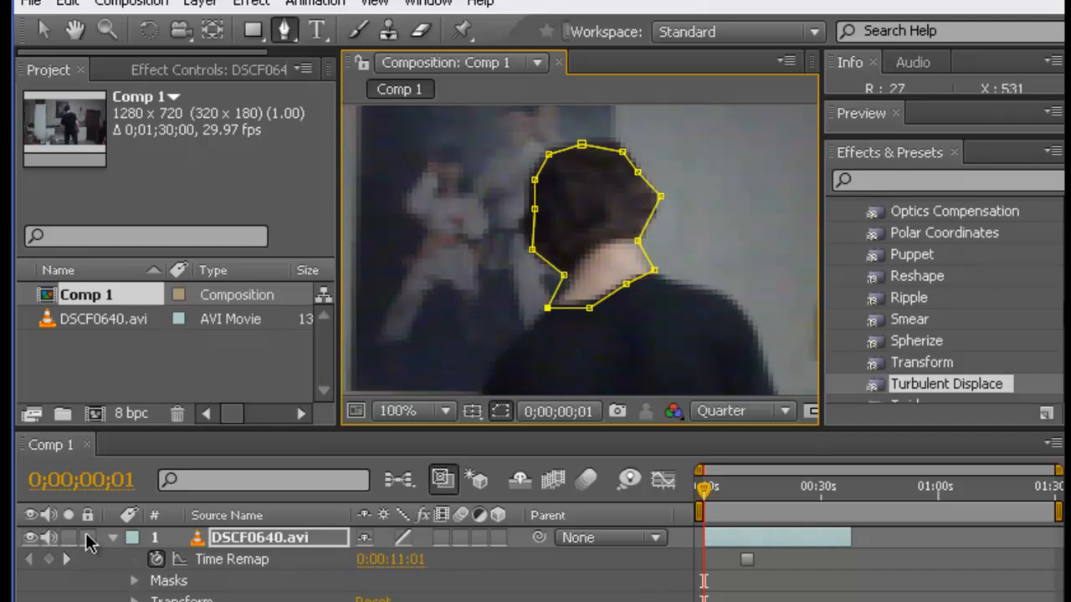
left_click(115, 542)
left_click(114, 538)
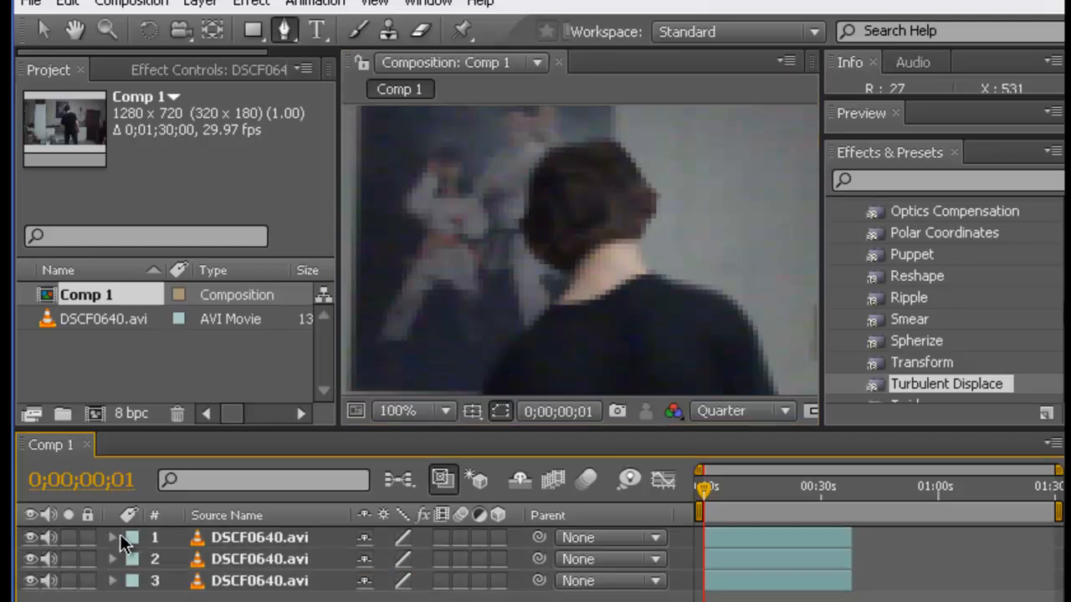
- Solo layer 2 and draw a loose closed Pen mask around the head, cutting across the neck
left_click(239, 559)
left_click(69, 559)
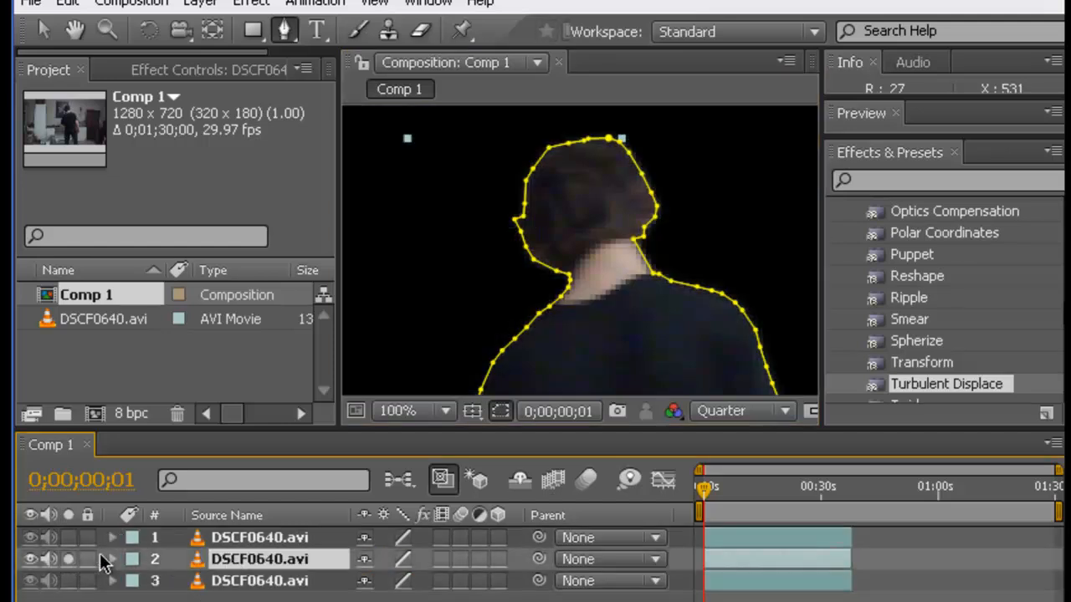
left_click(498, 299)
left_click(713, 195)
left_click(676, 132)
left_click(600, 119)
left_click(493, 146)
left_click(498, 300)
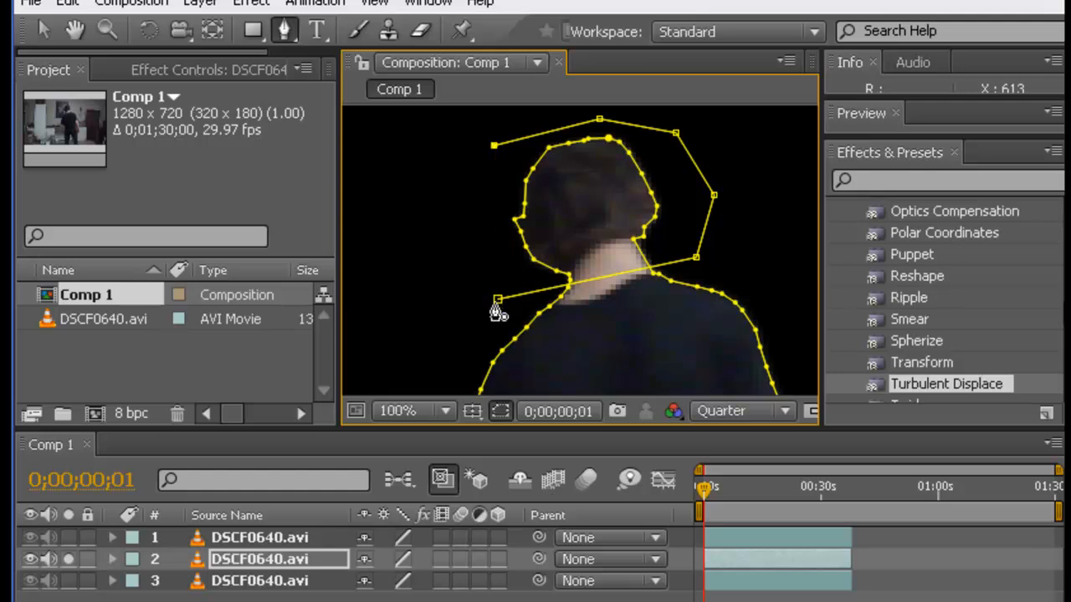
left_click(498, 299)
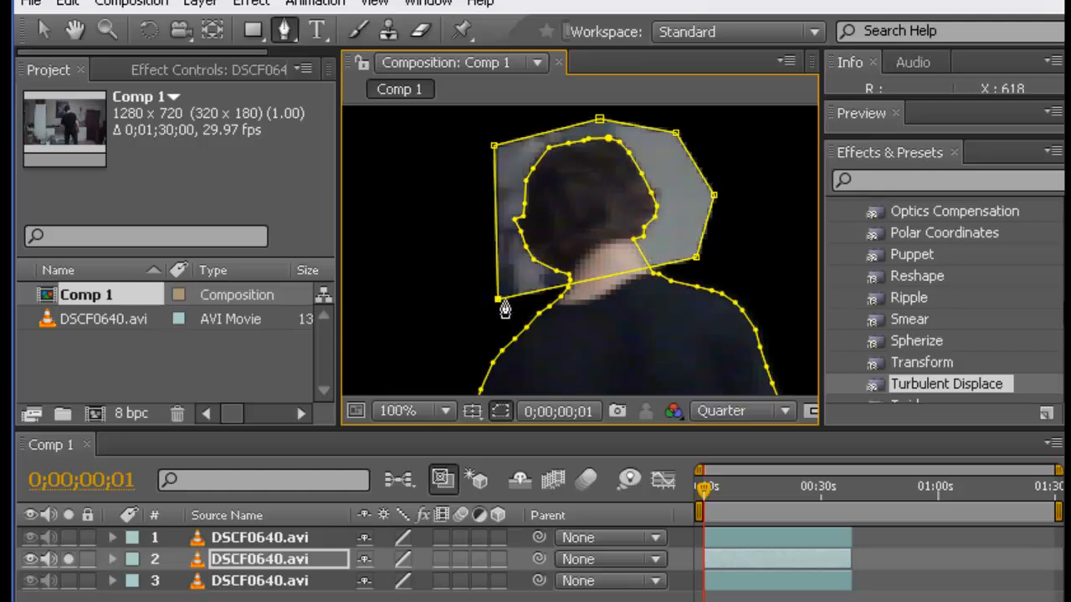
- Set layer 2's Mask 2 to Subtract and turn off the layer's solo
left_click(112, 559)
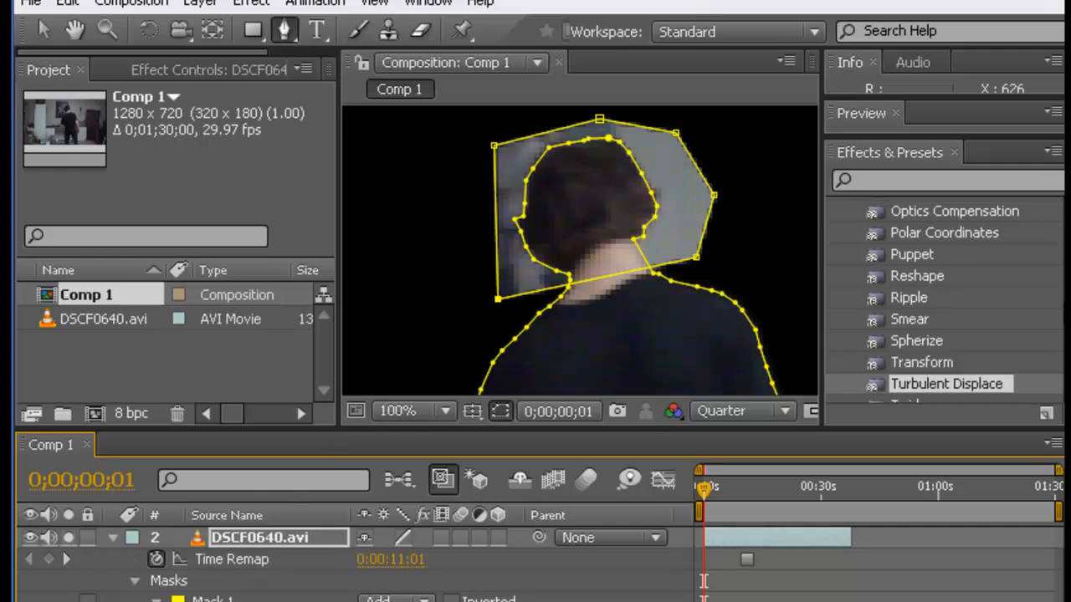
scroll(249, 574, "down", 3)
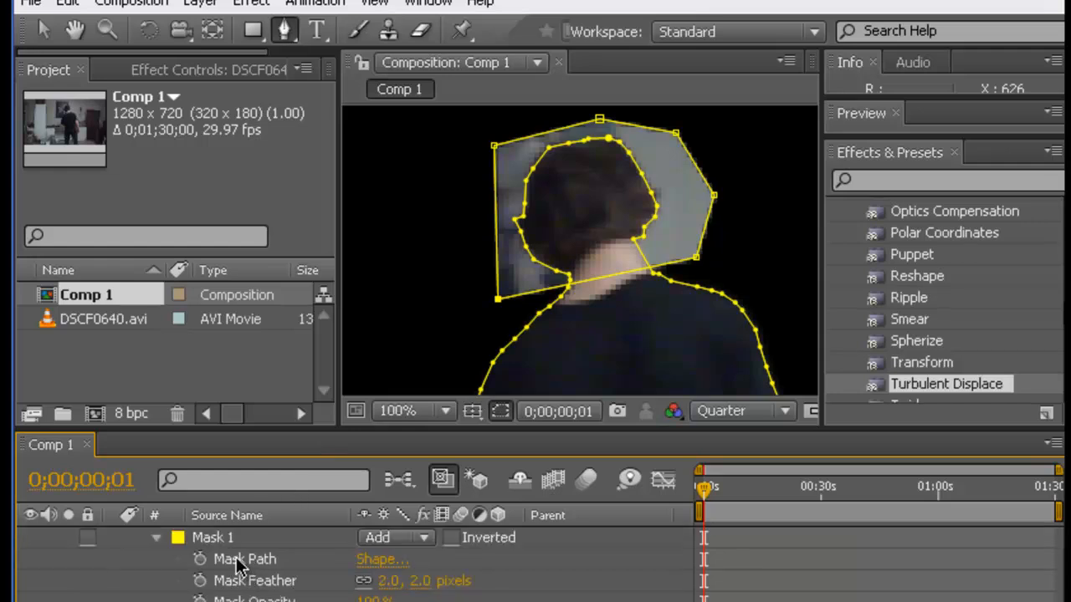
scroll(237, 566, "down", 3)
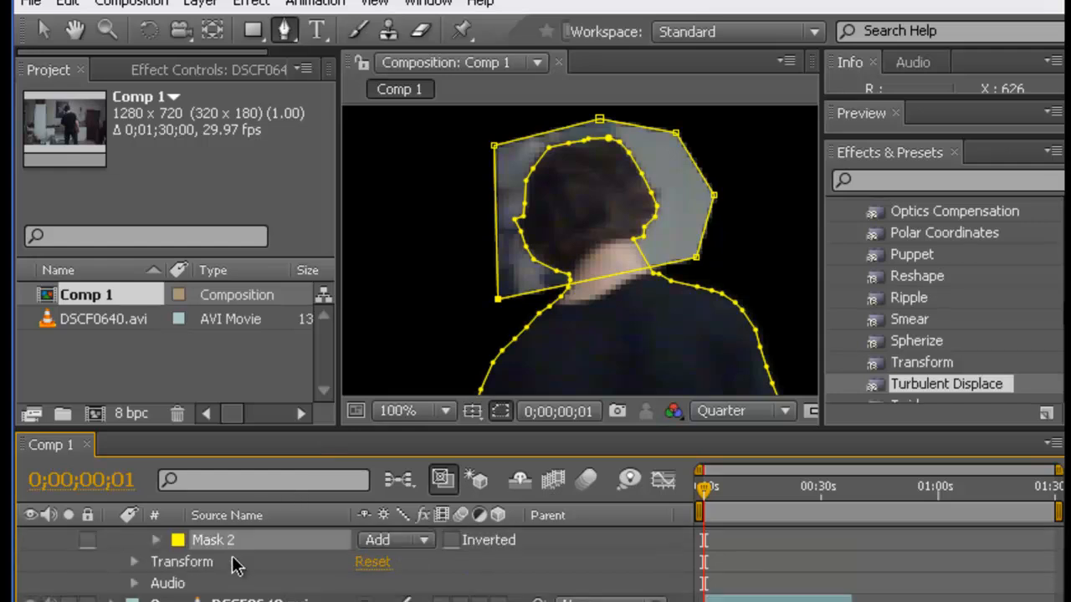
left_click(425, 542)
left_click(425, 559)
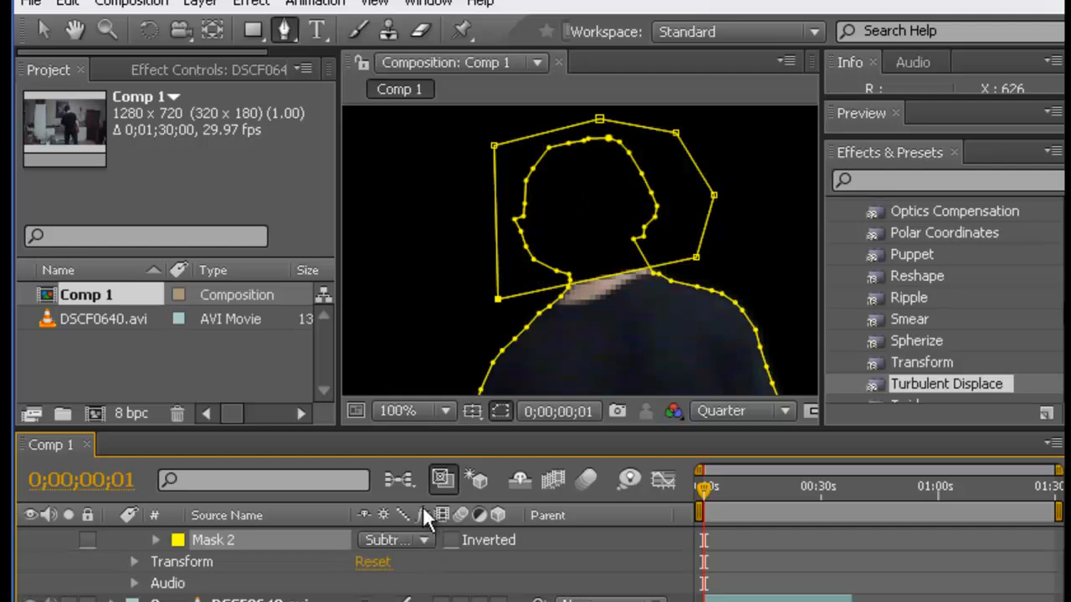
scroll(153, 560, "up", 3)
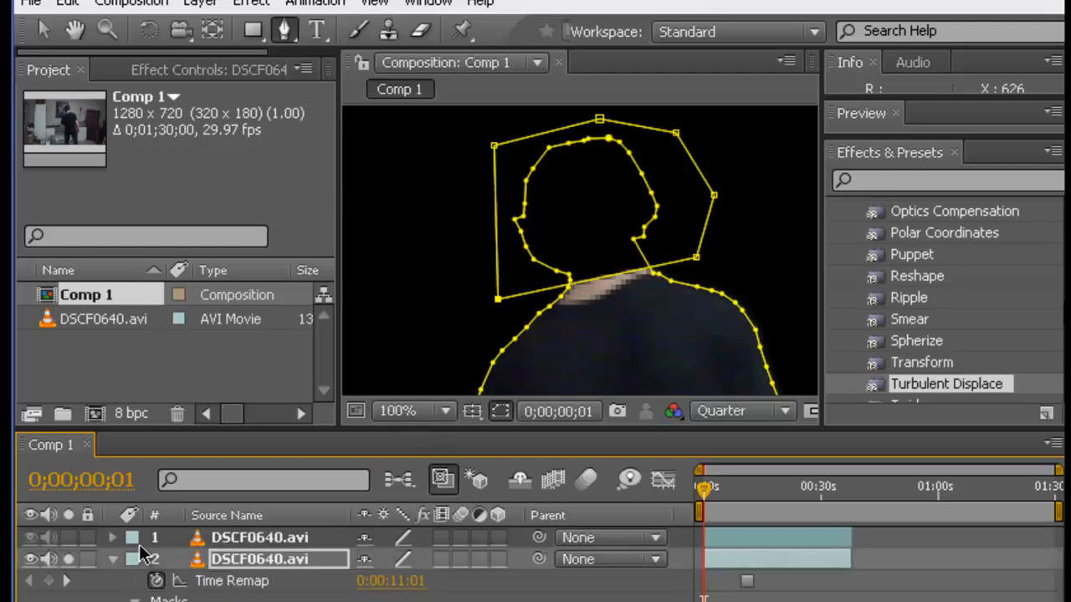
left_click(114, 560)
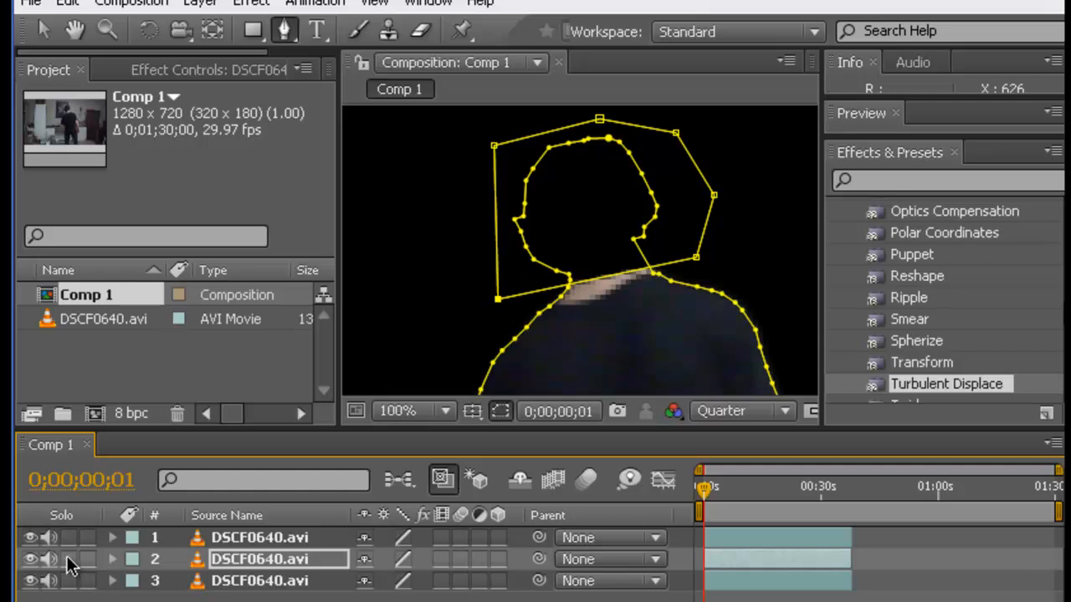
scroll(548, 284, "down", 4)
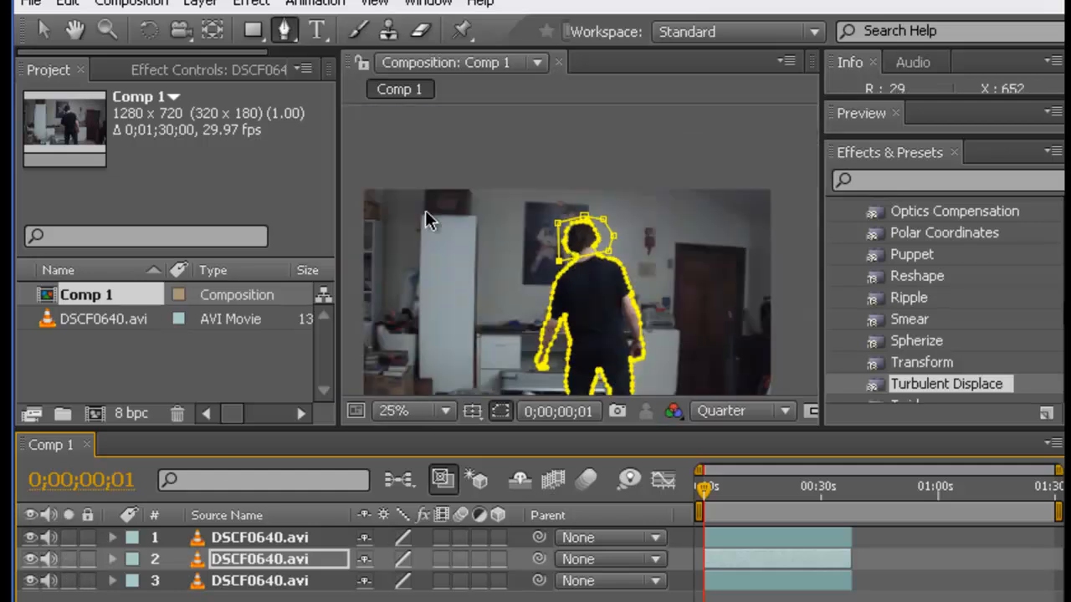
- Select the top head layer with the Selection tool active and hide the mask outlines
left_click(44, 31)
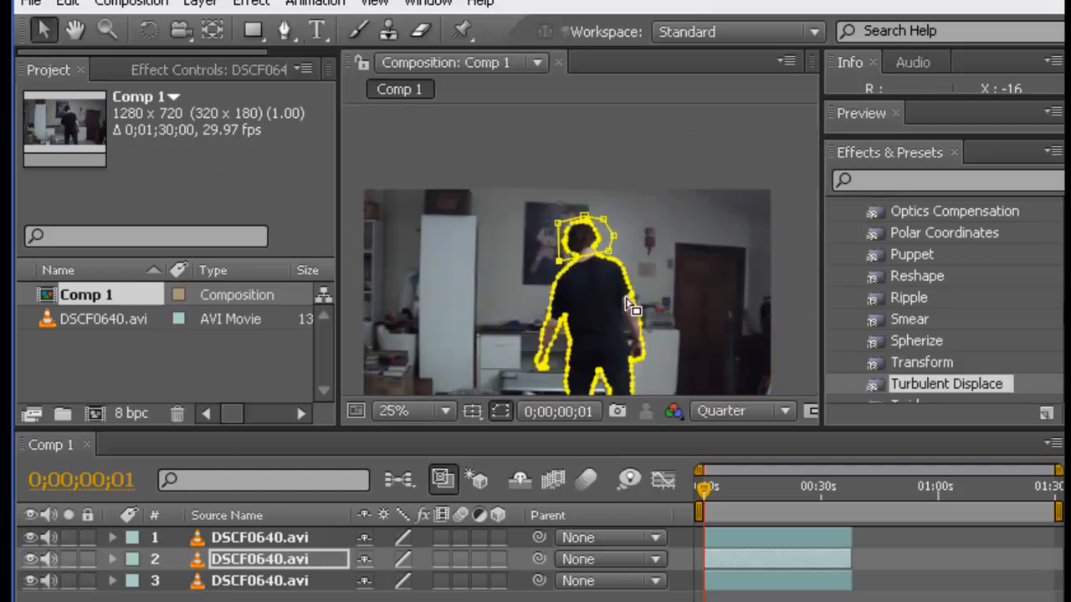
left_click(218, 534)
left_click(499, 415)
key("h")
left_click_drag(677, 262, 664, 245)
left_click_drag(669, 282, 695, 263)
key("v")
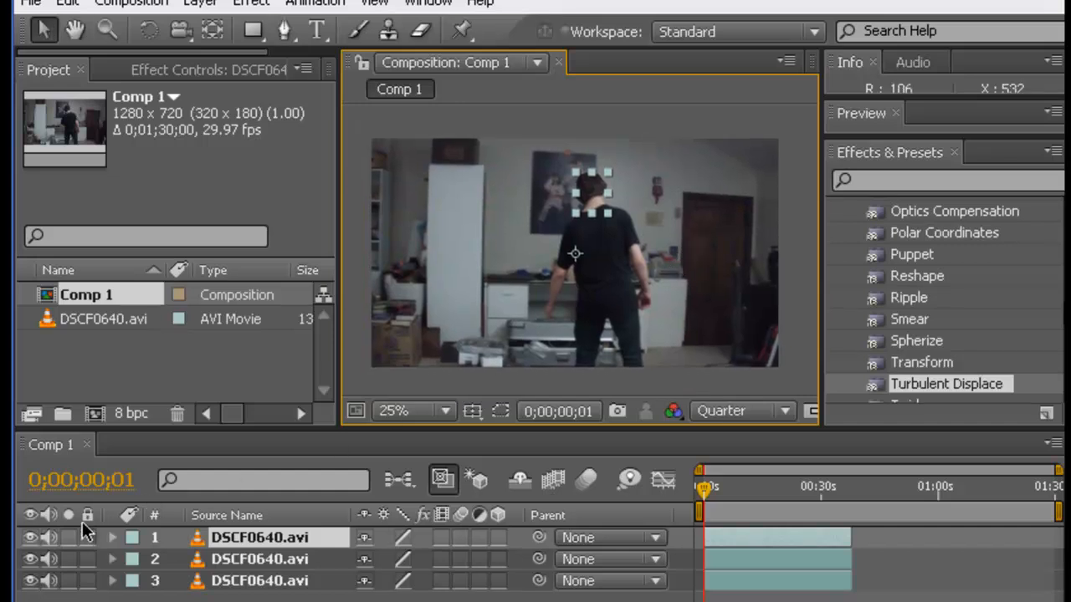
- Add a Position keyframe to the head layer at 0;00;00;01
left_click(126, 536)
left_click(134, 599)
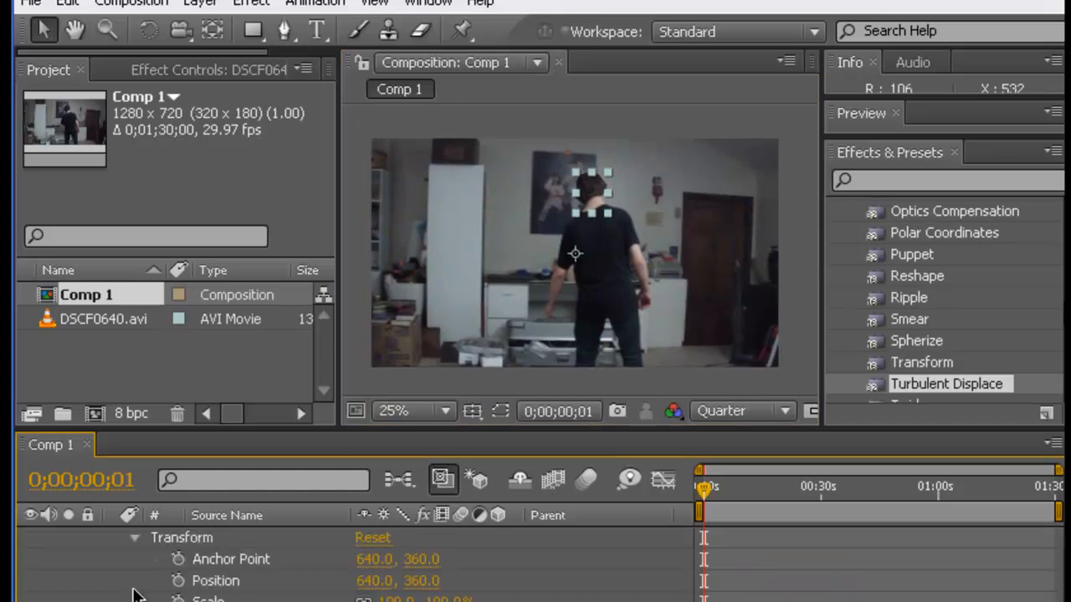
left_click(178, 581)
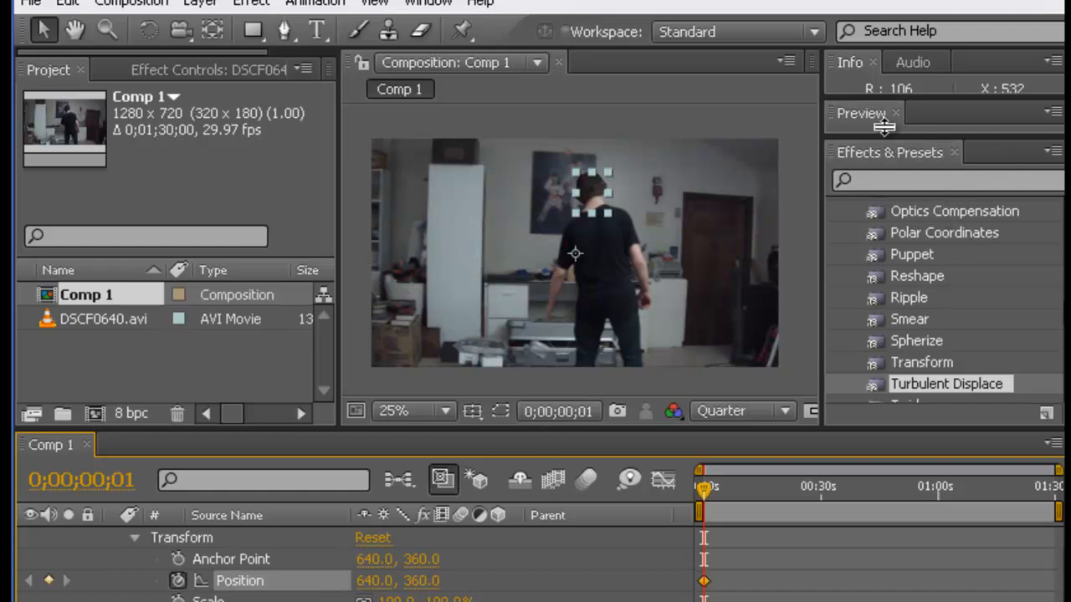
- At 0;00;00;06, move the head layer out past the left edge of the frame, to about -148, 488
left_click_drag(885, 134, 887, 191)
left_click(938, 171)
left_click(938, 171)
left_click(938, 172)
left_click_drag(566, 203, 352, 235)
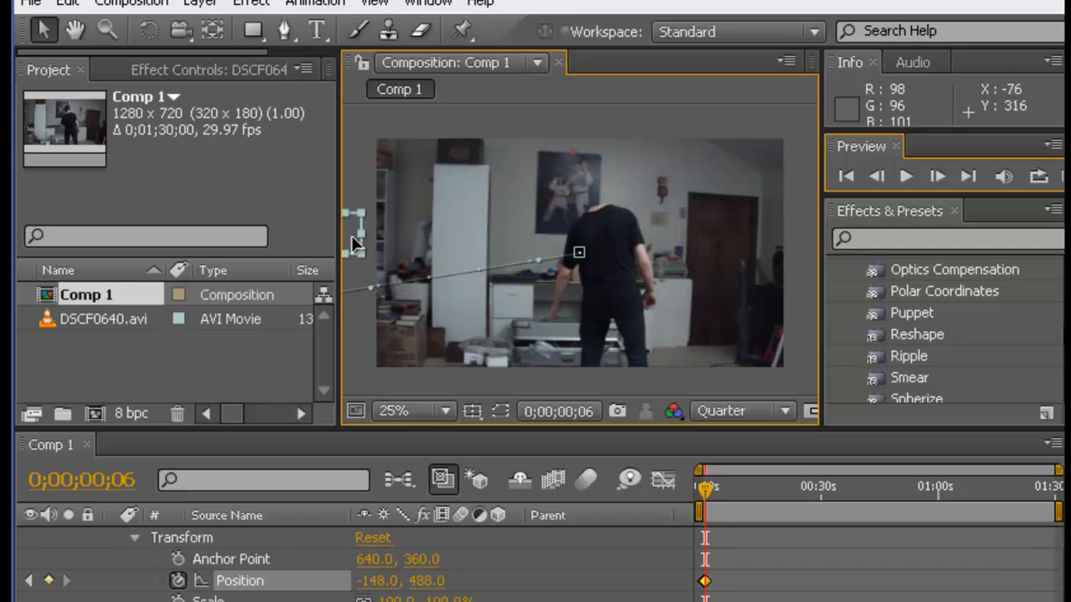
left_click(497, 375)
- Go back to 0;00;00;04 and enable motion blur for the composition and the head layer
left_click(864, 180)
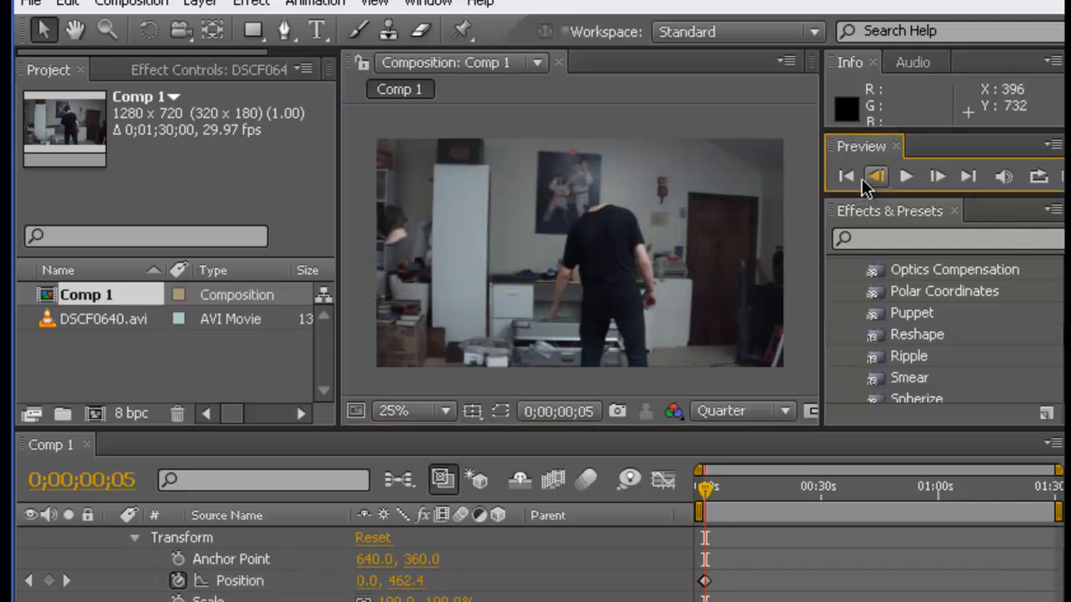
left_click(864, 180)
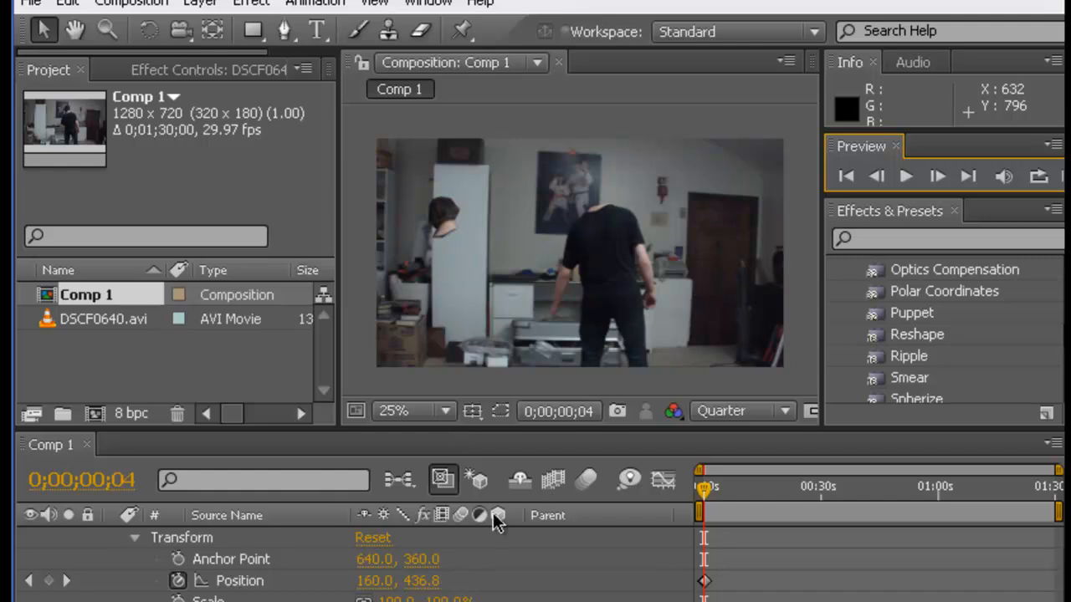
left_click(585, 488)
scroll(346, 588, "up", 1)
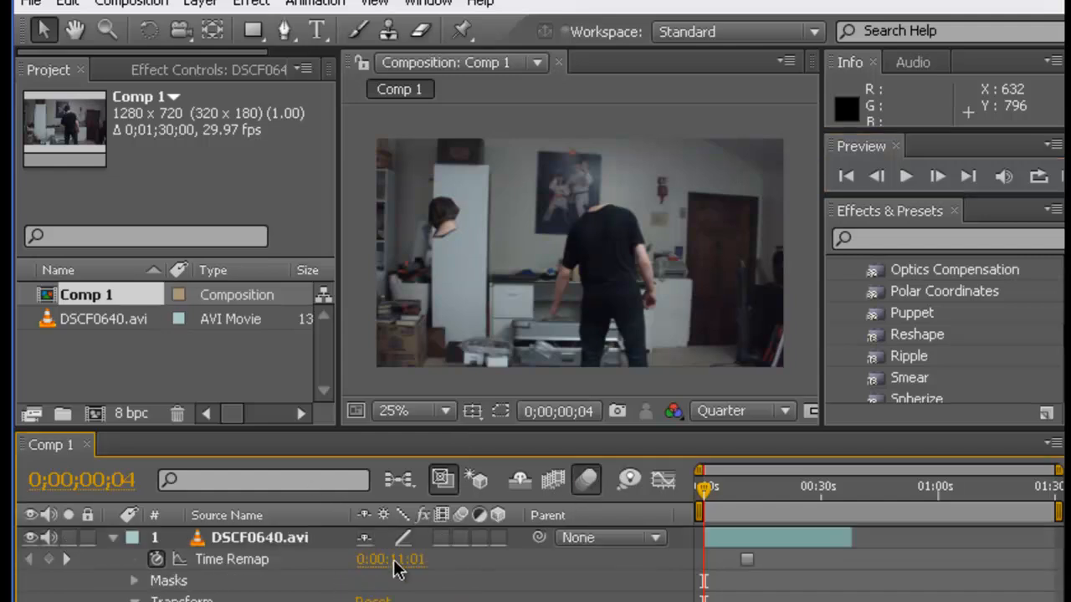
left_click(462, 538)
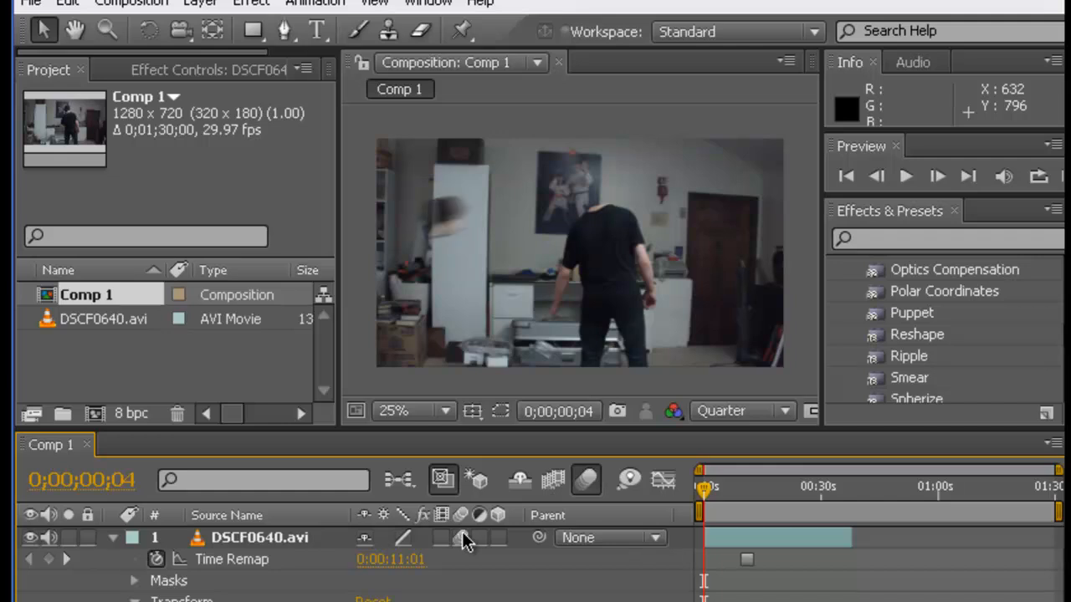
left_click(113, 538)
- Collapse the Distort effects category and step the composition back to 0;00;00;01
key("ctrl+d")
key("ctrl+d")
scroll(889, 293, "up", 10)
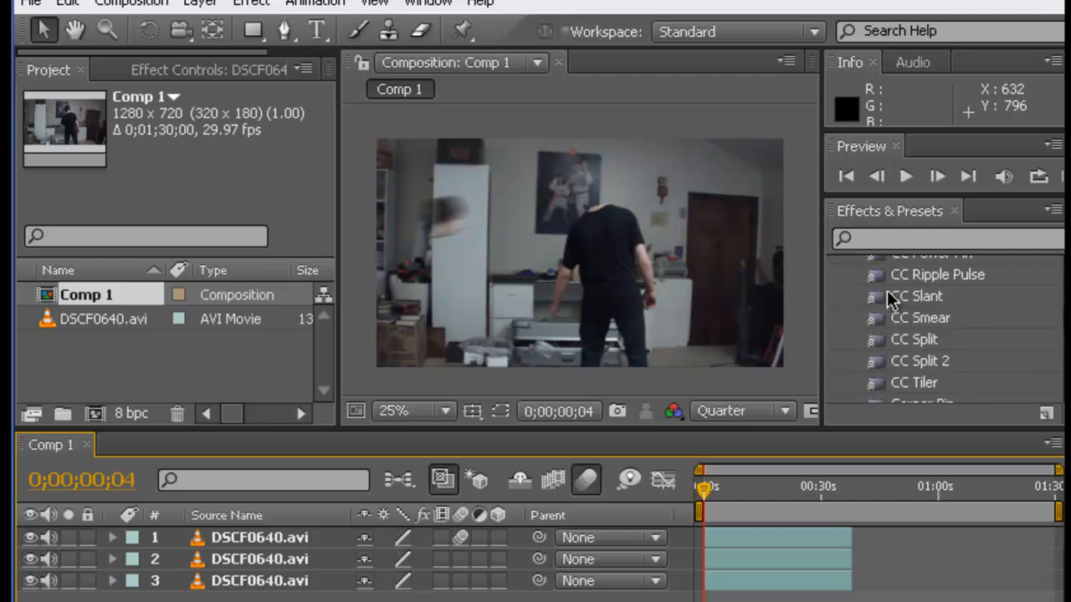
left_click(840, 324)
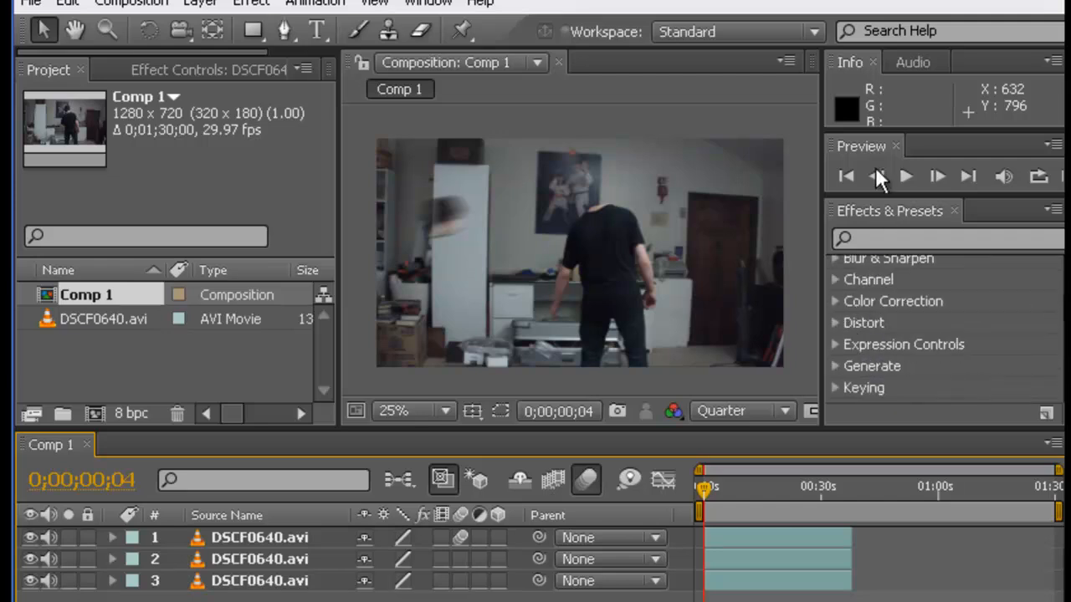
left_click(876, 177)
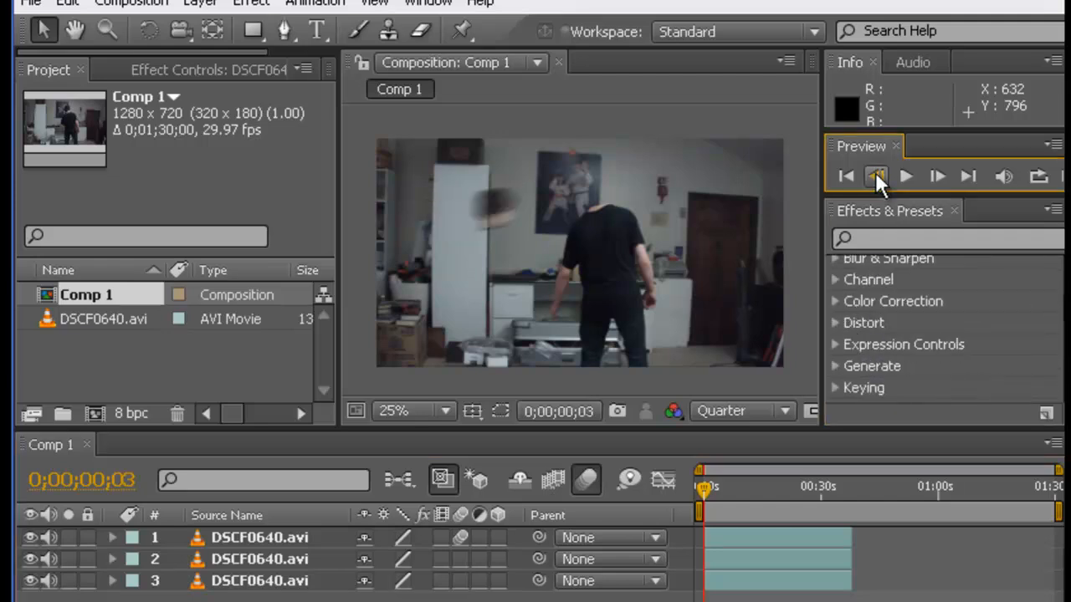
left_click(876, 177)
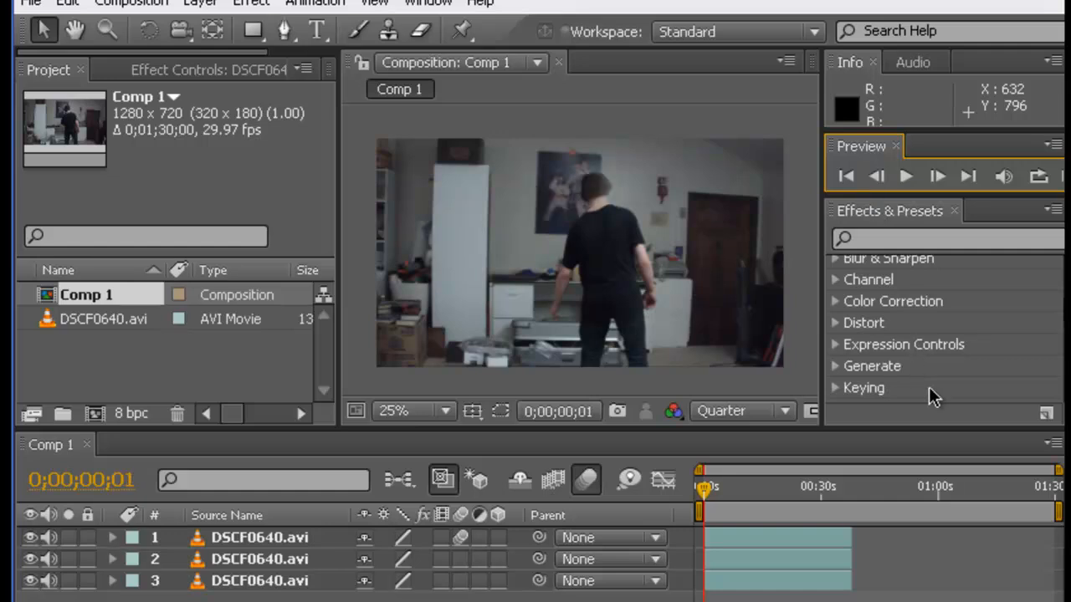
- Apply the Tint effect from the Color Correction category to the head layer, layer 1
scroll(918, 355, "up", 4)
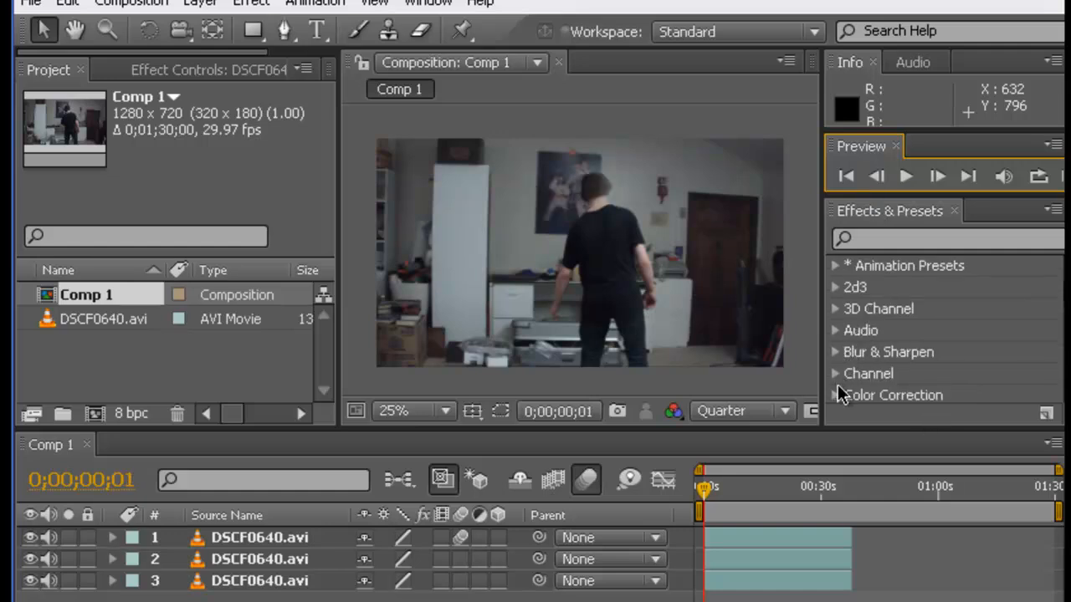
left_click(836, 395)
scroll(880, 357, "down", 8)
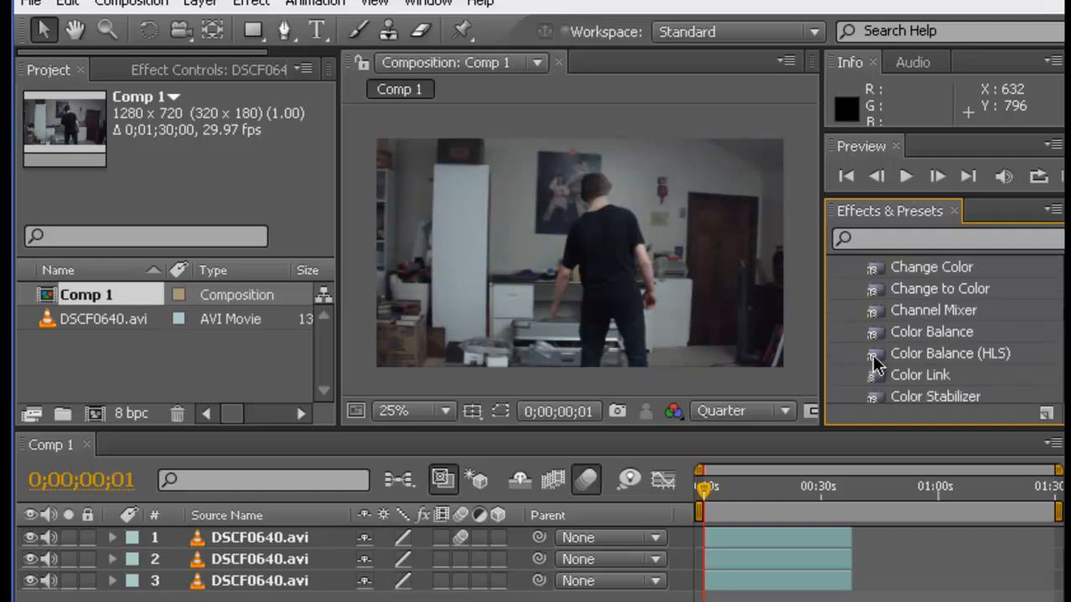
scroll(895, 352, "down", 3)
left_click_drag(897, 393, 793, 545)
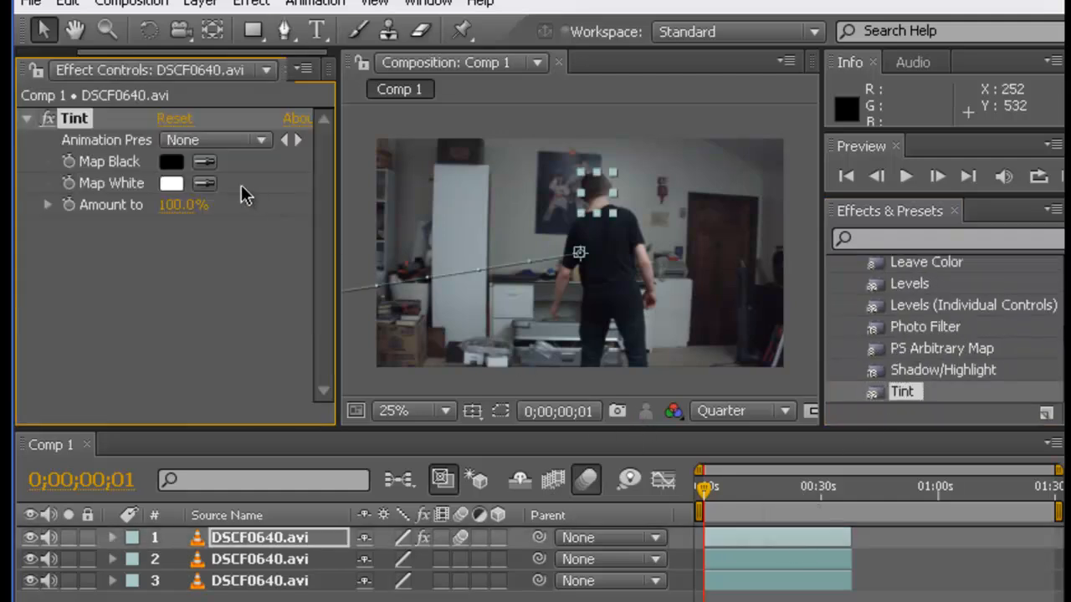
- Set the Tint effect to map black to a dark red (hue 0°, saturation 89%, brightness 34%) and white to black
left_click(173, 162)
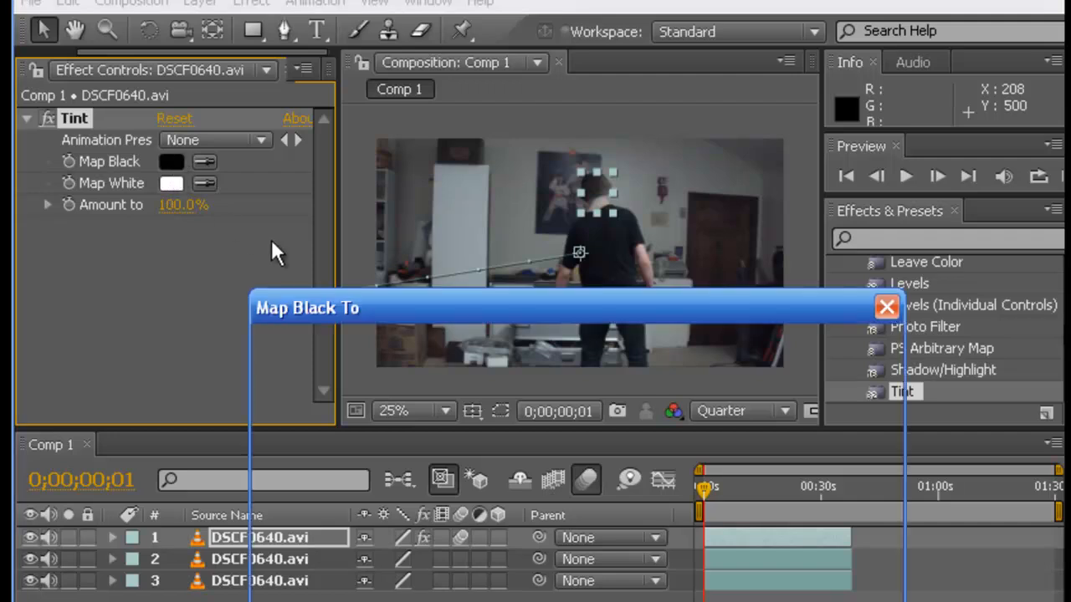
left_click_drag(556, 477, 569, 559)
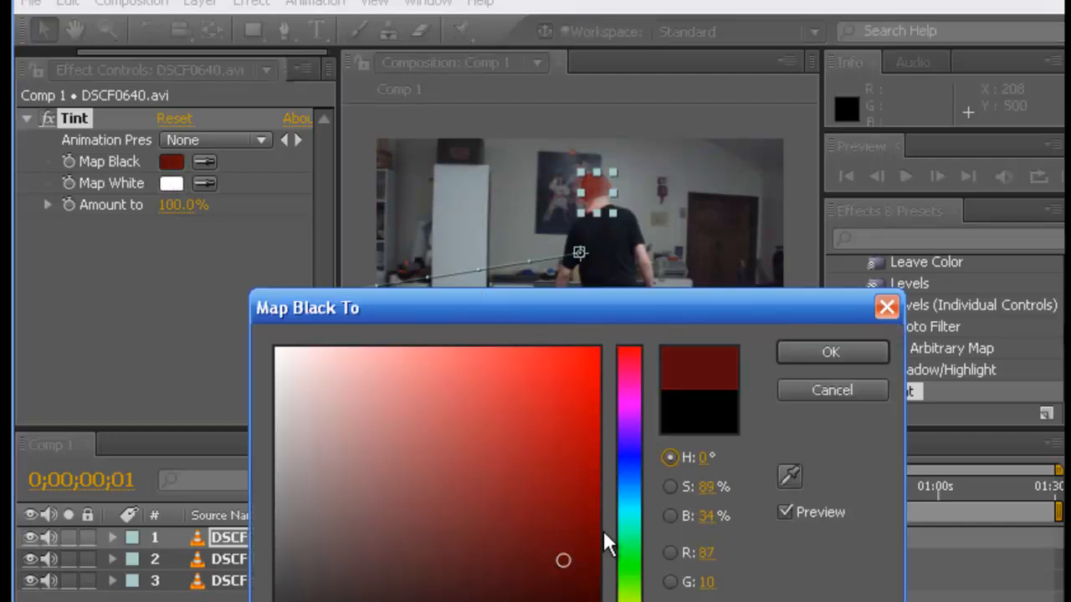
left_click(816, 355)
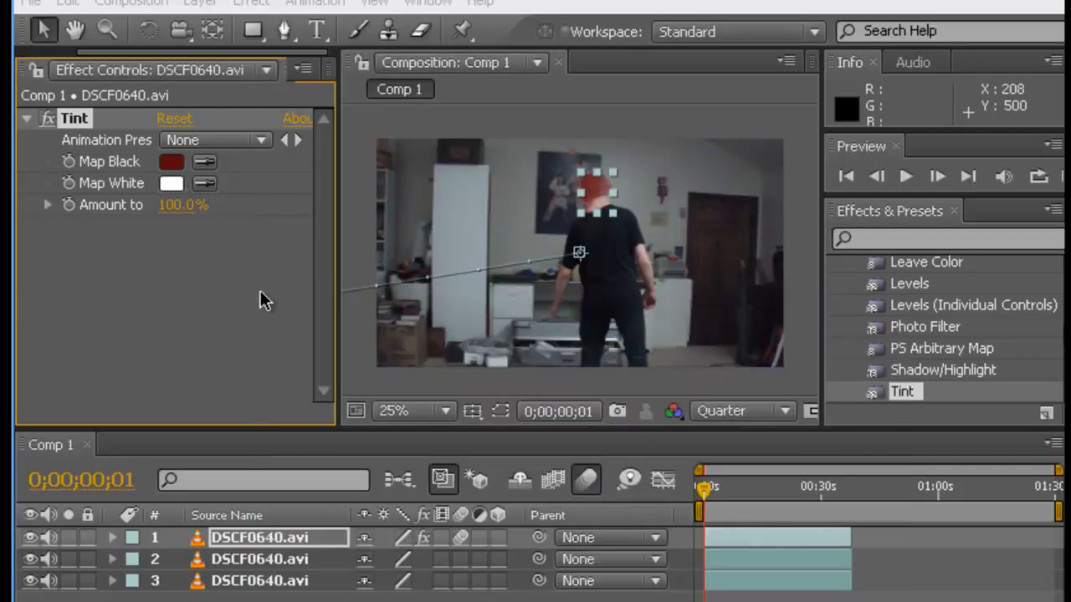
left_click(171, 183)
left_click(548, 596)
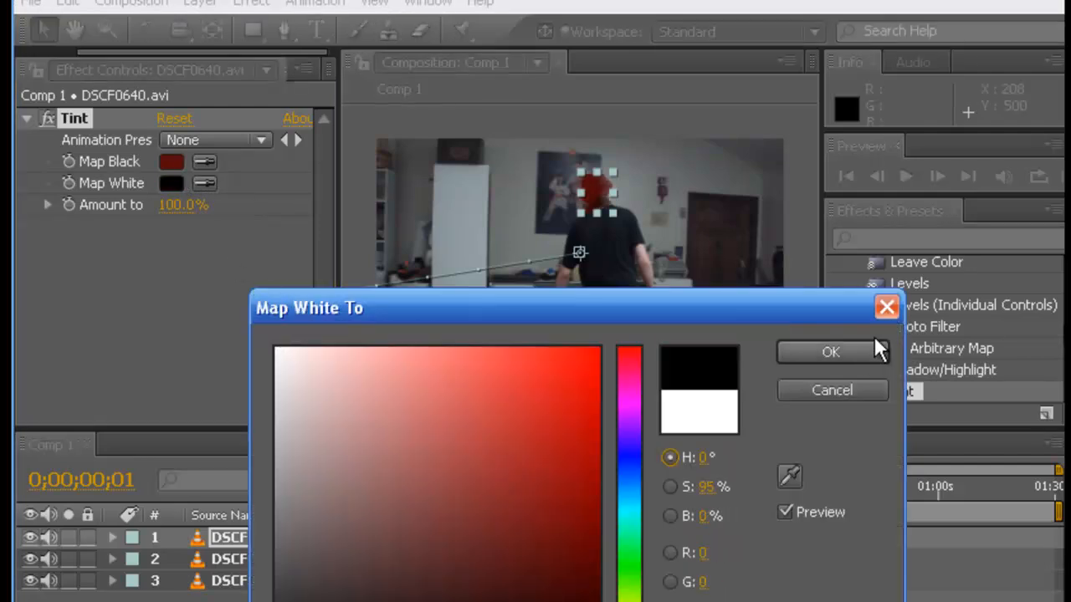
left_click(851, 362)
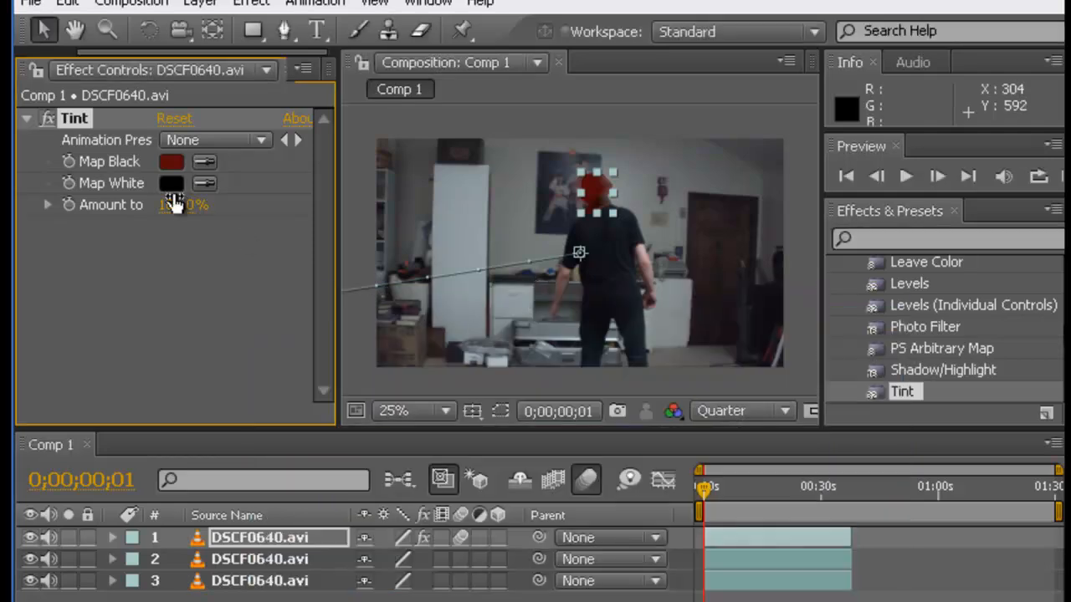
- Keyframe the Tint amount from 0% at 0;00;00;01 to 100% at 0;00;00;03
left_click_drag(173, 205, 46, 205)
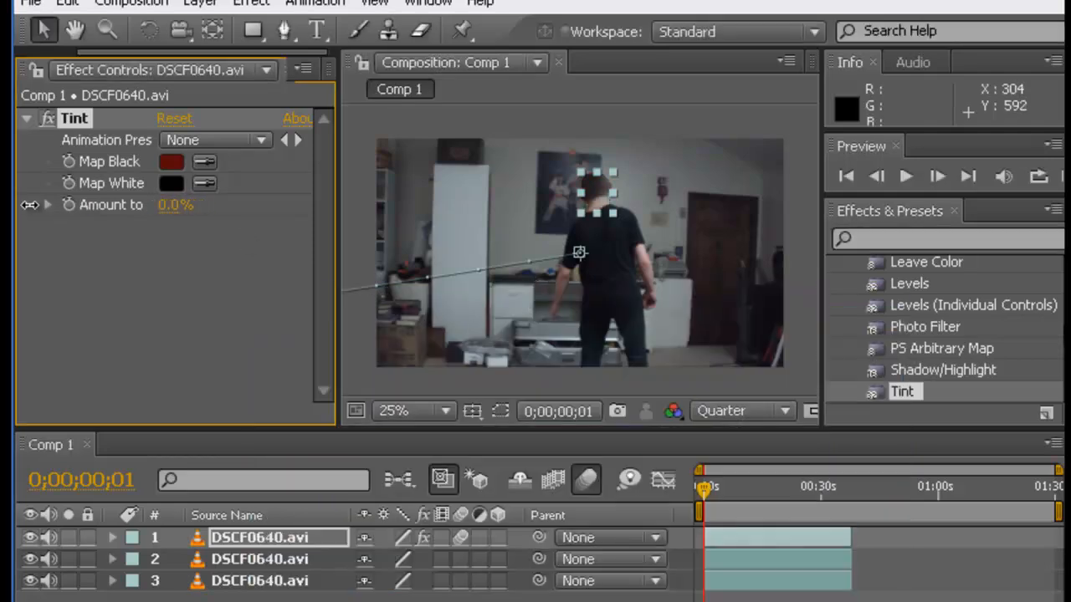
left_click(69, 205)
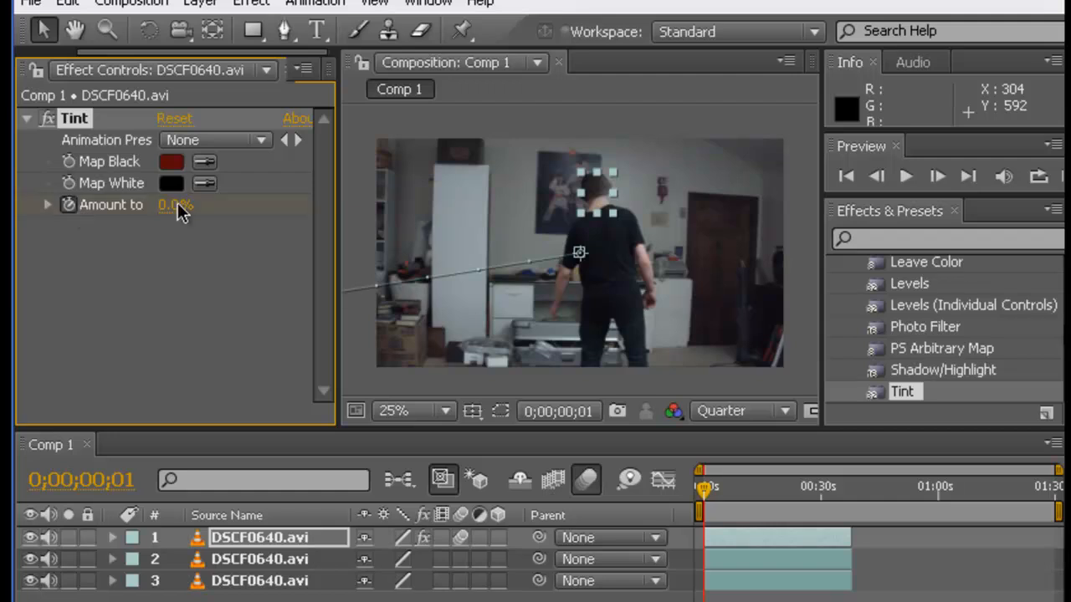
left_click(935, 177)
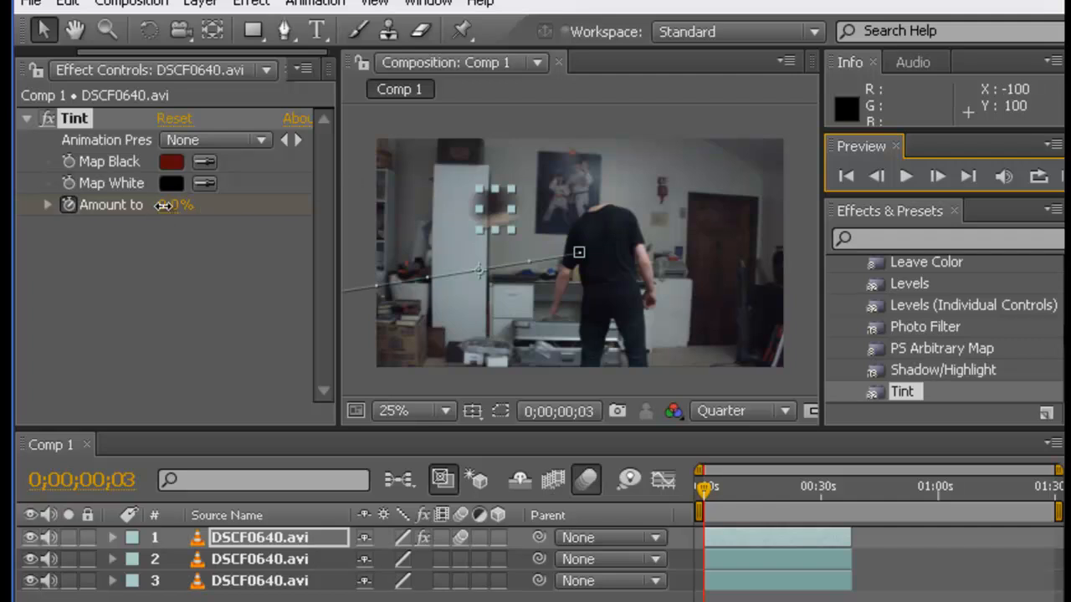
left_click_drag(563, 212, 799, 191)
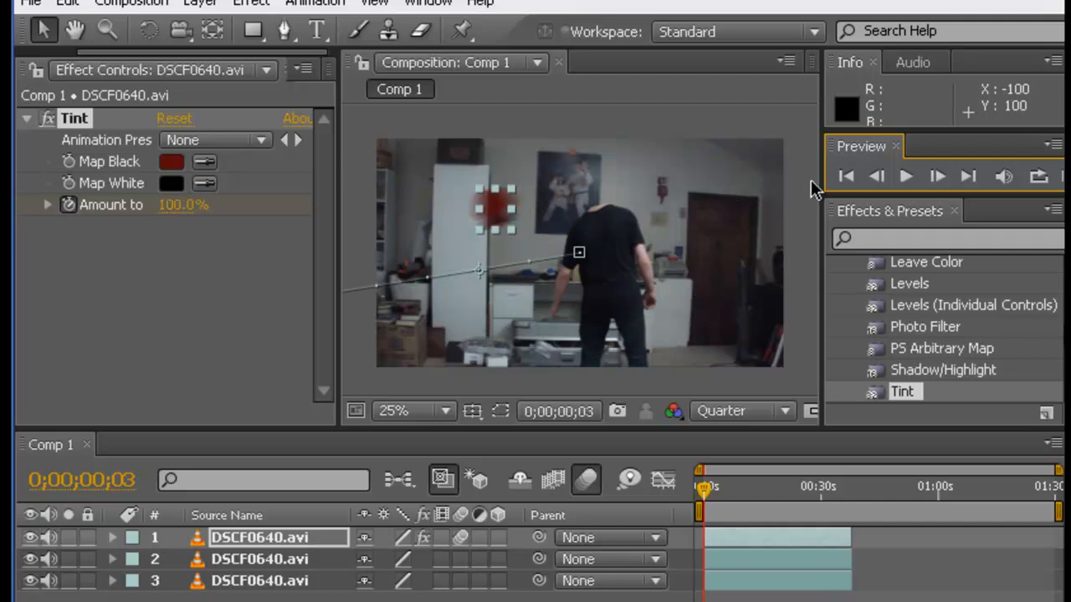
- Return to 0;00;00;01 and apply the Turbulent Displace effect from the Distort category to the head layer
left_click(882, 179)
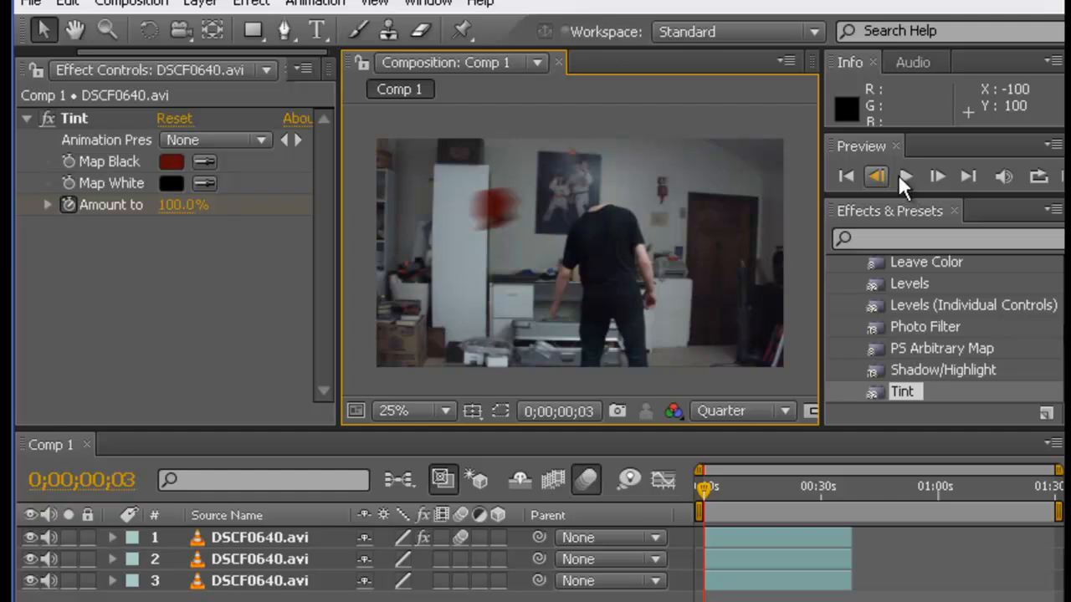
left_click(882, 179)
left_click(878, 177)
scroll(951, 346, "up", 8)
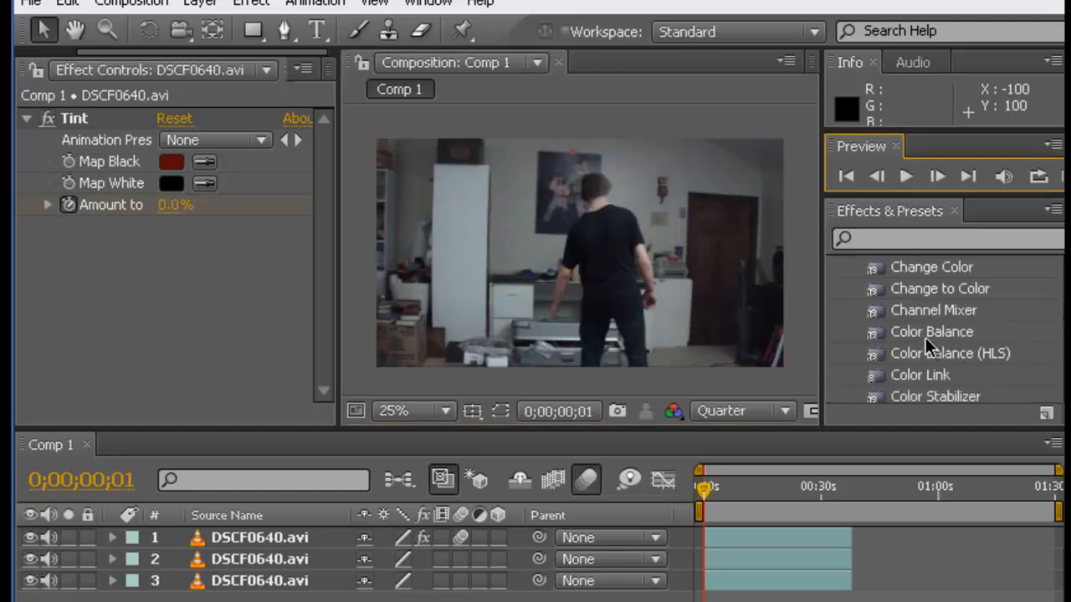
left_click(837, 329)
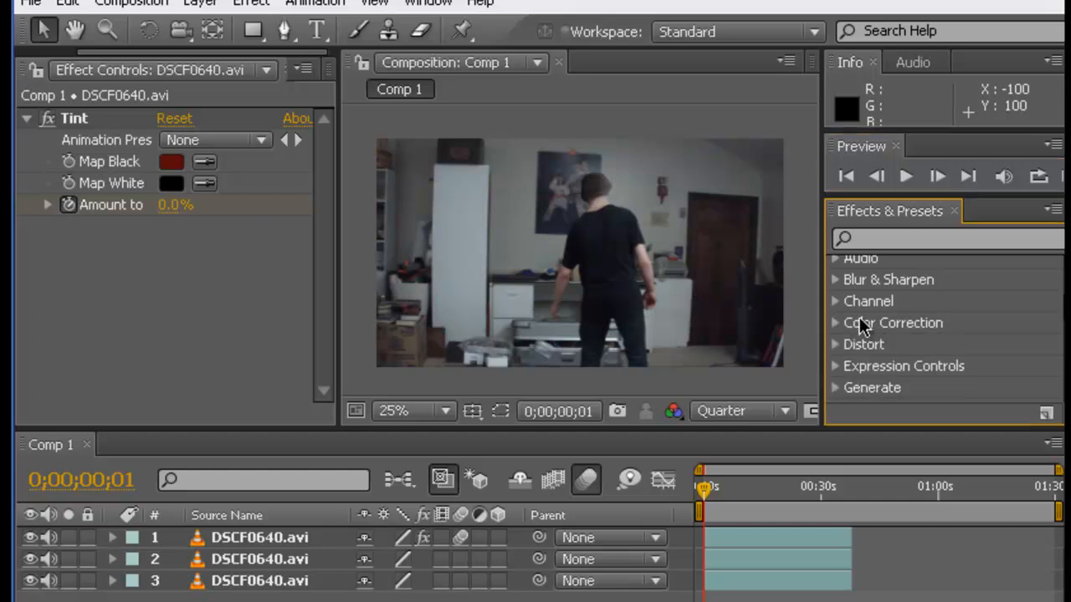
scroll(872, 328, "down", 3)
scroll(867, 347, "up", 2)
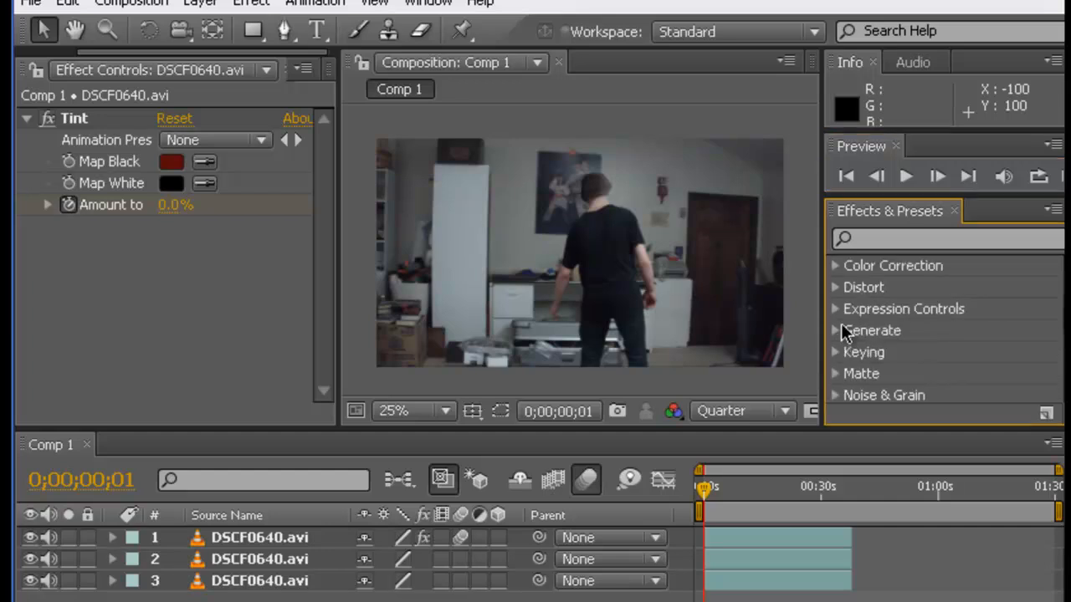
left_click(836, 289)
scroll(899, 360, "down", 6)
scroll(920, 353, "down", 4)
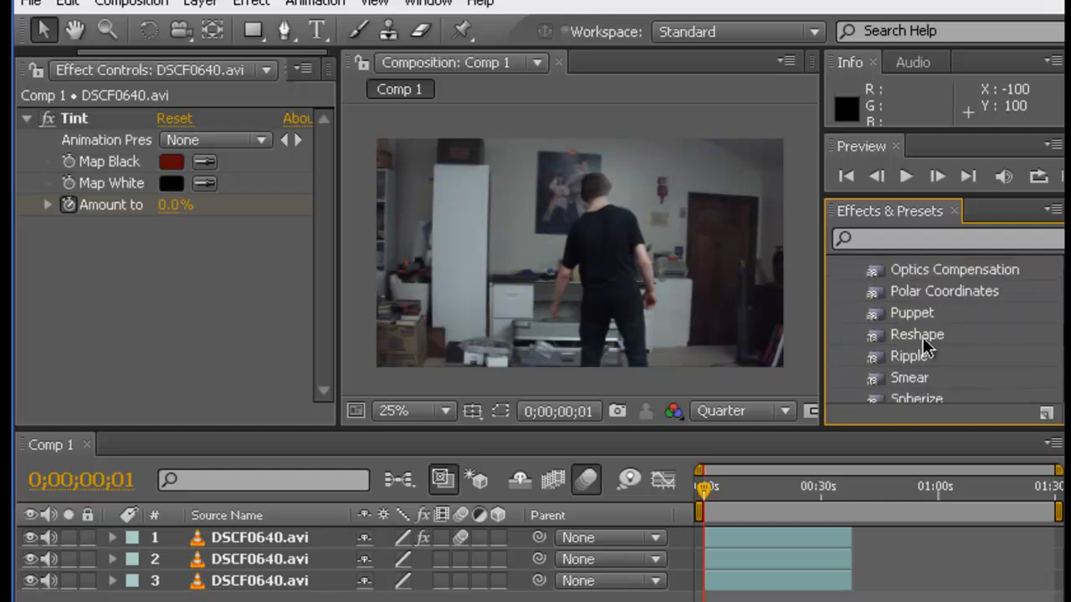
mouse_move(925, 328)
left_mouse_down()
mouse_move(834, 449)
mouse_move(808, 550)
mouse_move(794, 564)
mouse_move(784, 540)
left_mouse_up()
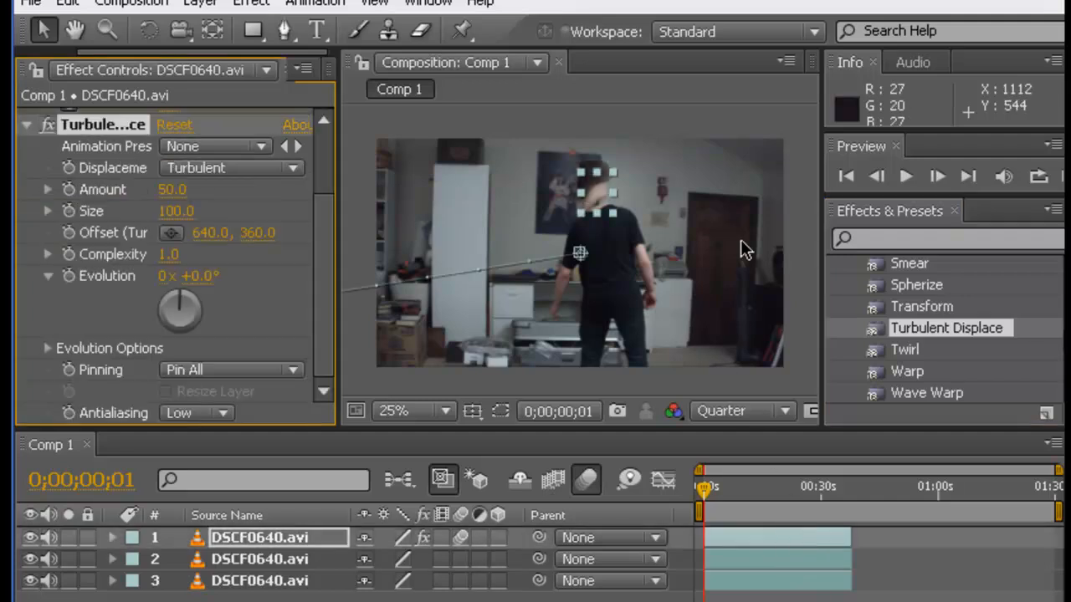
- Set the Turbulent Displace amount to 0 and enable keyframing for its Amount and Size at 0;00;00;01
left_click(798, 199)
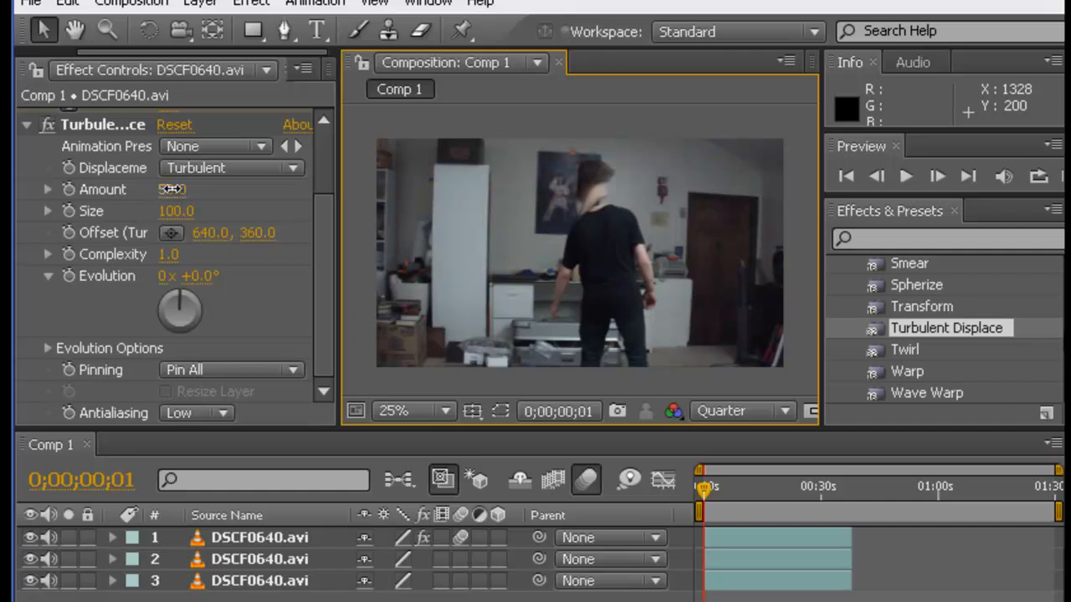
left_click(167, 189)
left_click_drag(112, 189, 56, 190)
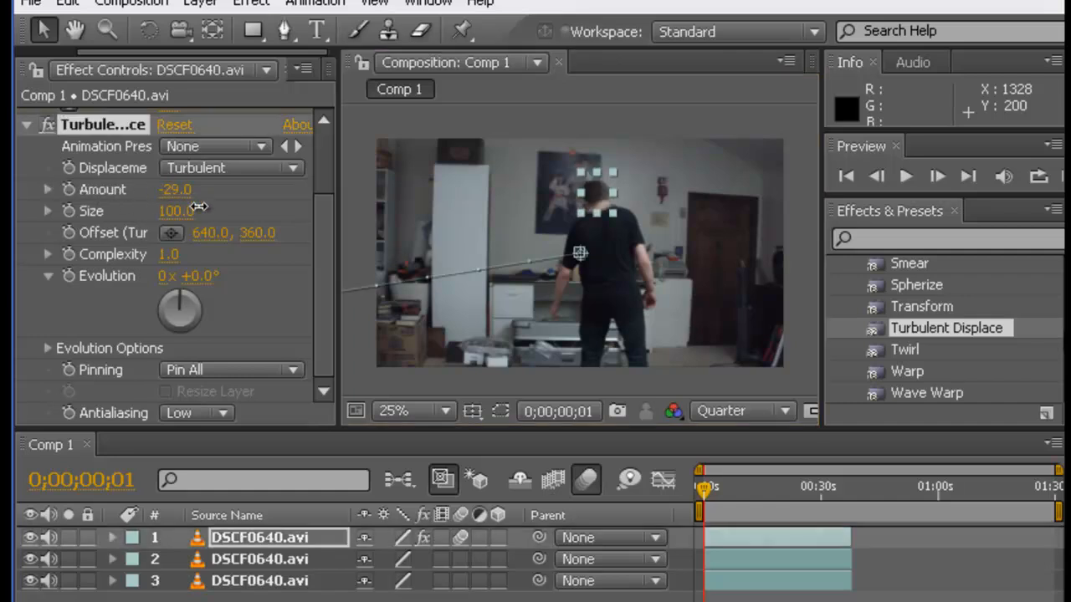
left_click(175, 189)
type("0")
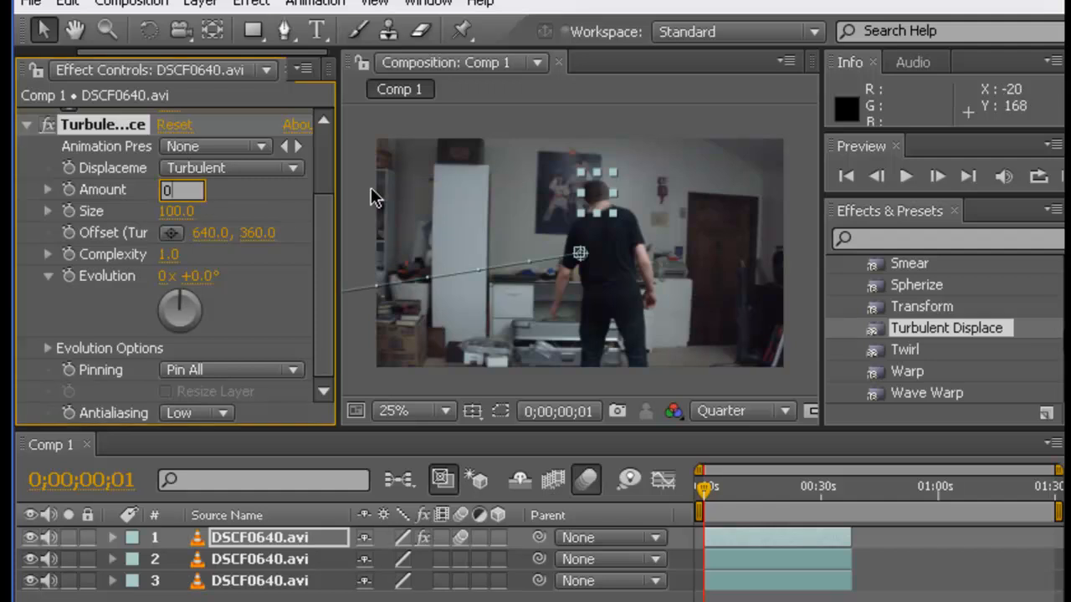
left_click(69, 190)
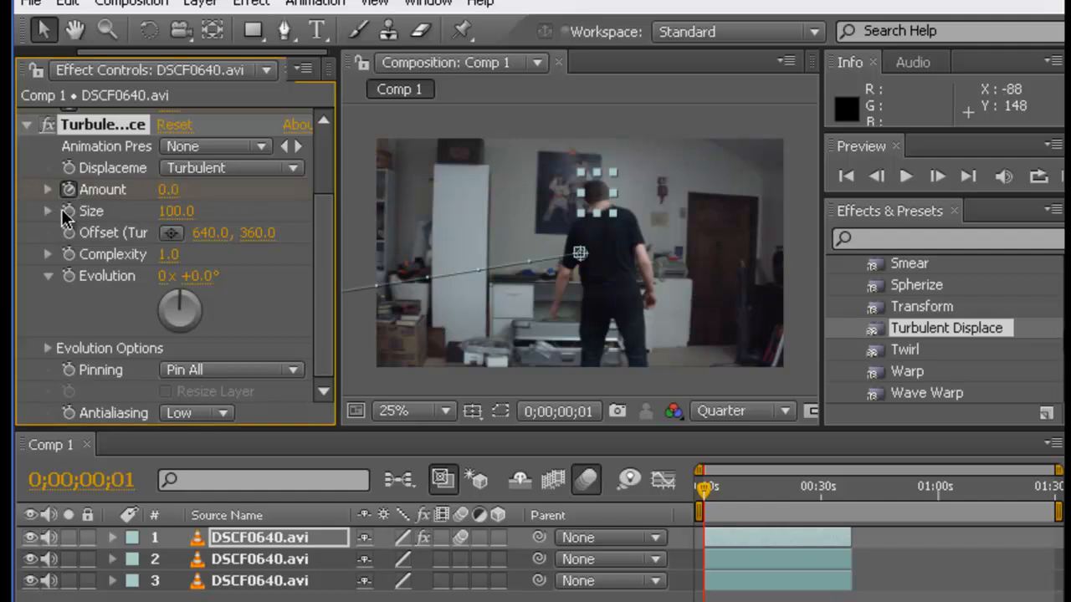
left_click(70, 211)
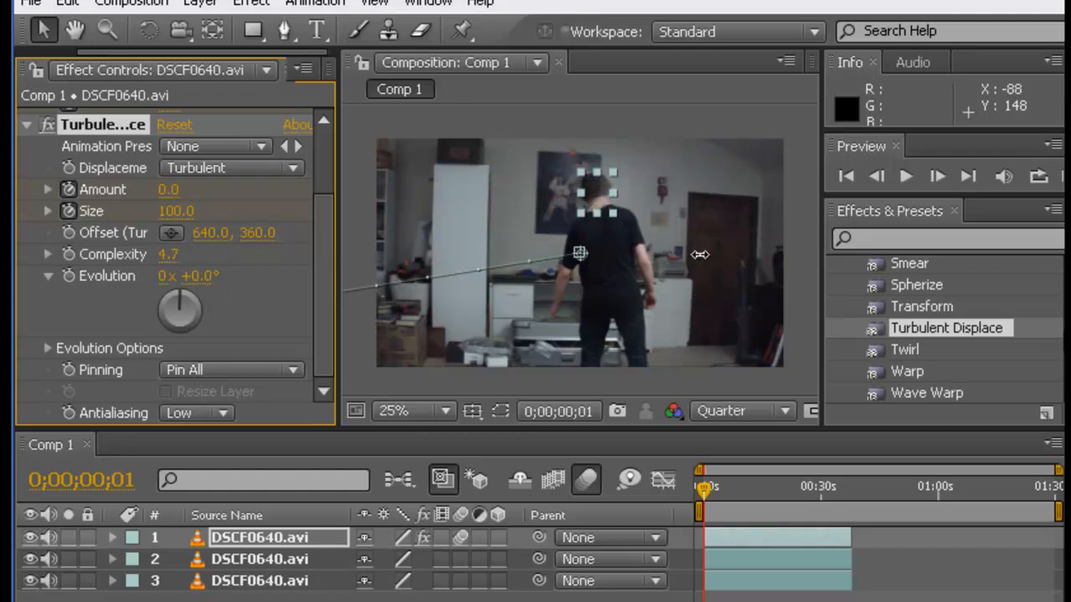
- Set the Turbulent Displace complexity to 10 and its evolution to about 87°
left_click(178, 253)
type("10")
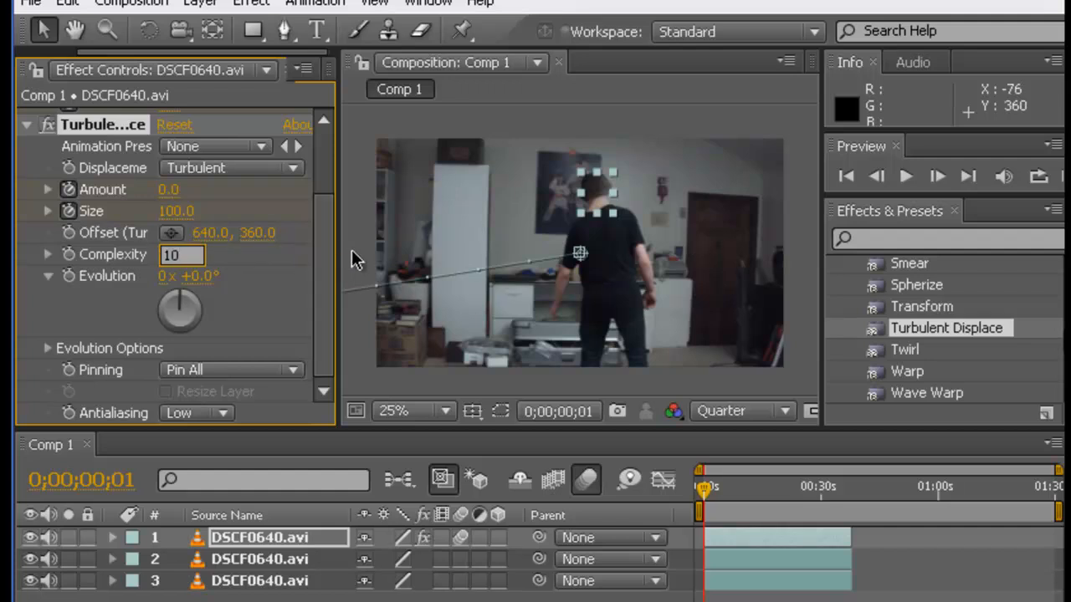
left_click(362, 260)
left_click(362, 261)
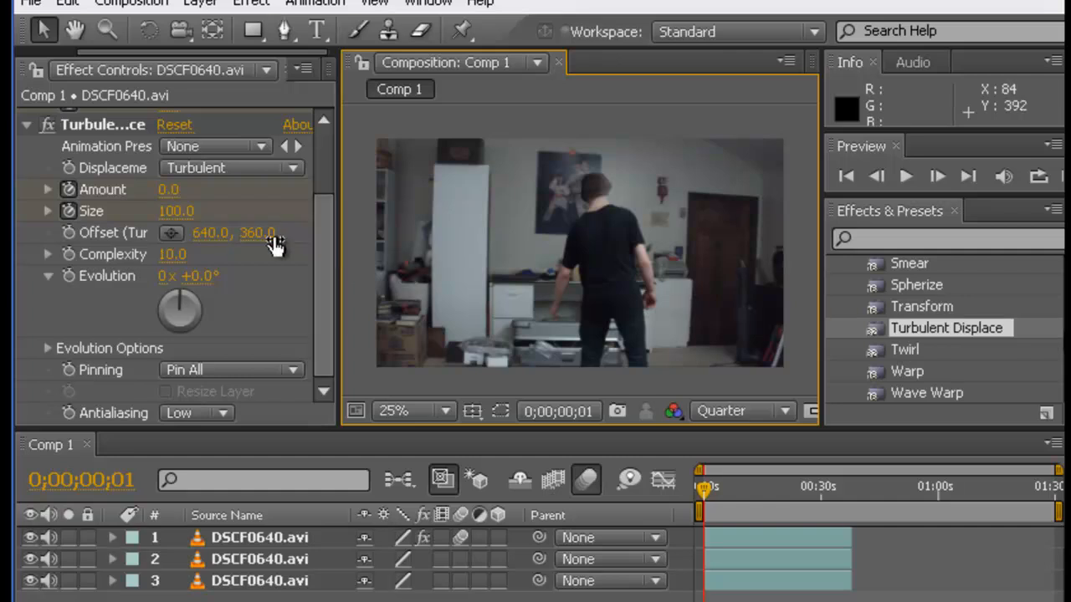
left_click_drag(188, 301, 246, 305)
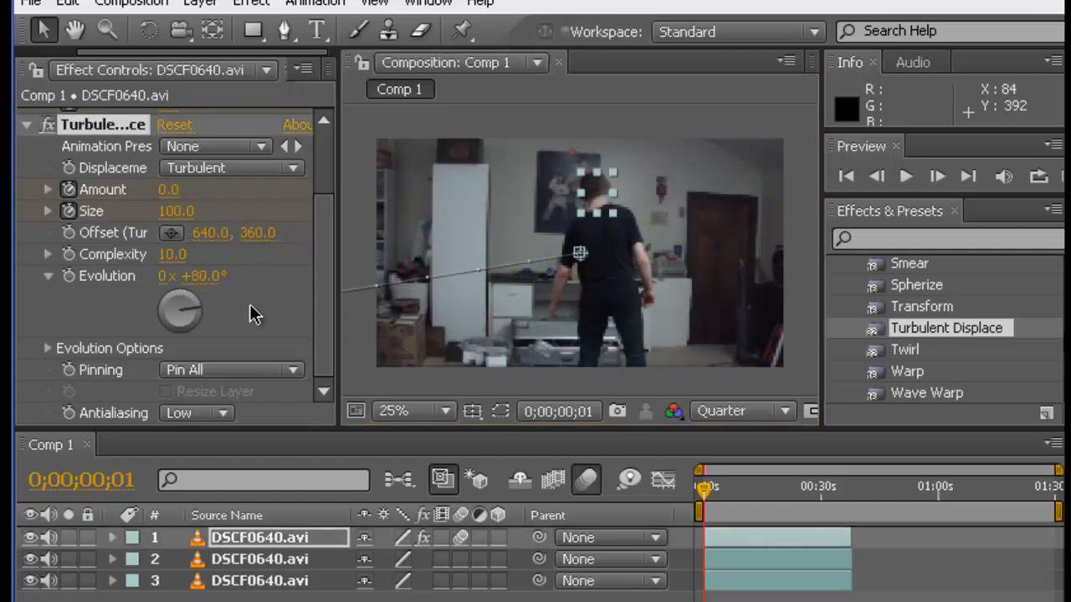
left_click_drag(253, 307, 254, 307)
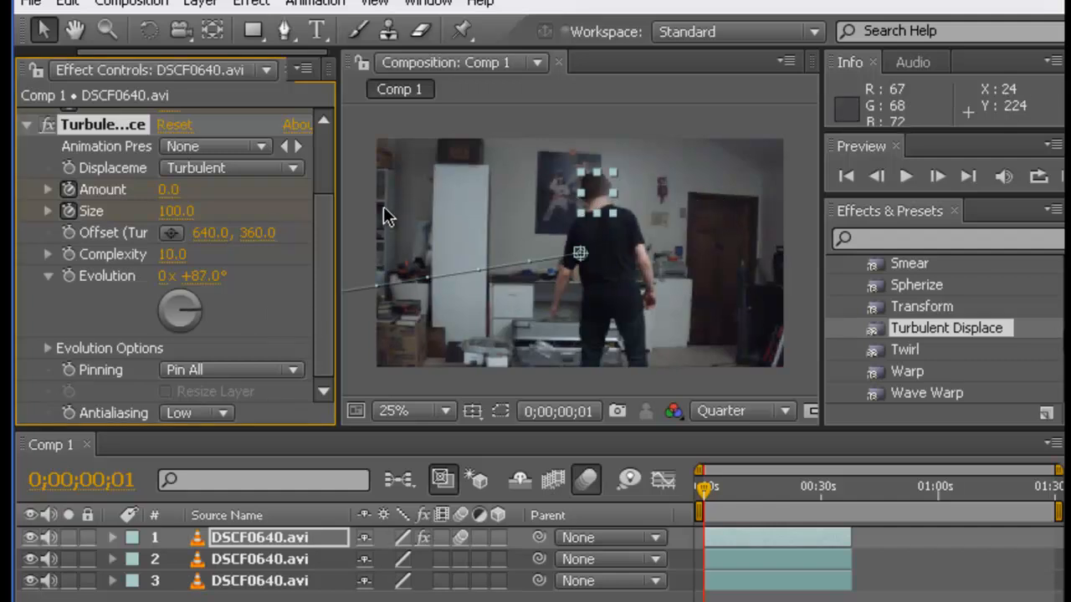
- At 0;00;00;03, set the Turbulent Displace amount to 173 and its size to 182
left_click(935, 175)
left_click(936, 176)
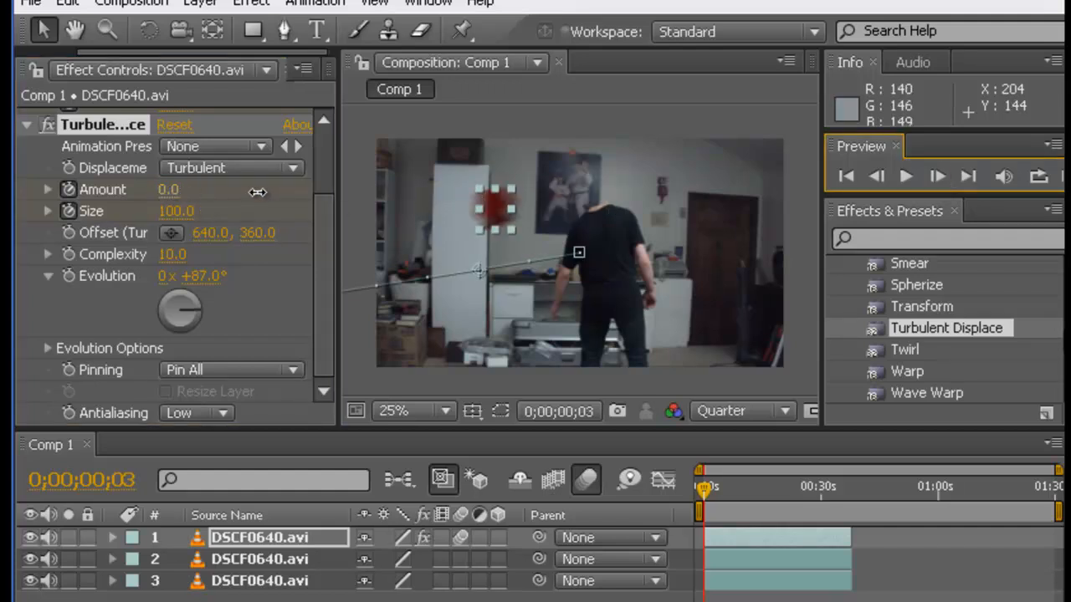
left_click_drag(379, 192, 390, 192)
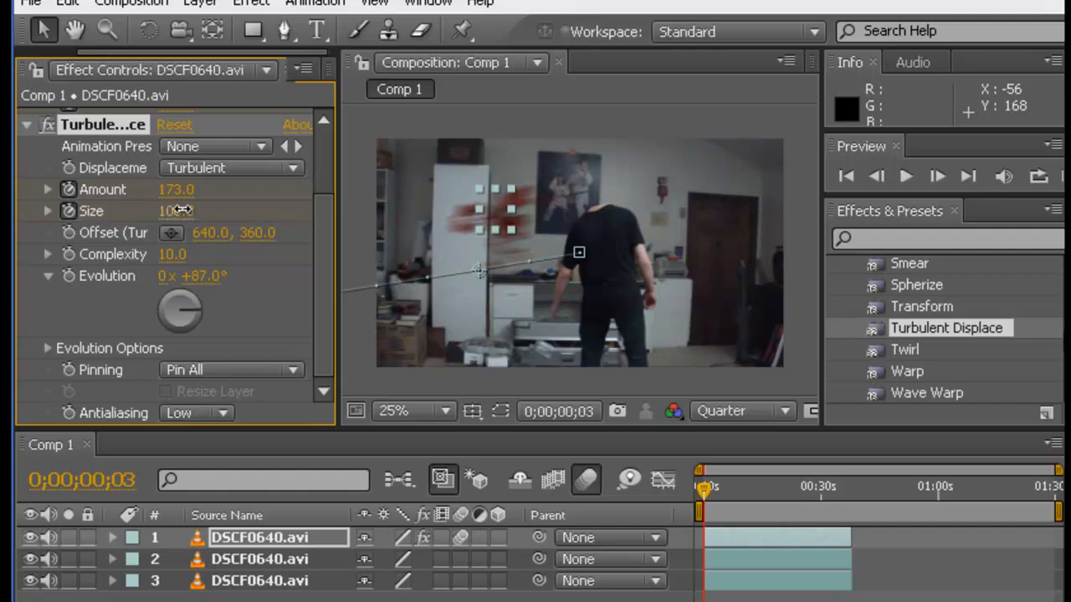
left_click_drag(253, 208, 283, 207)
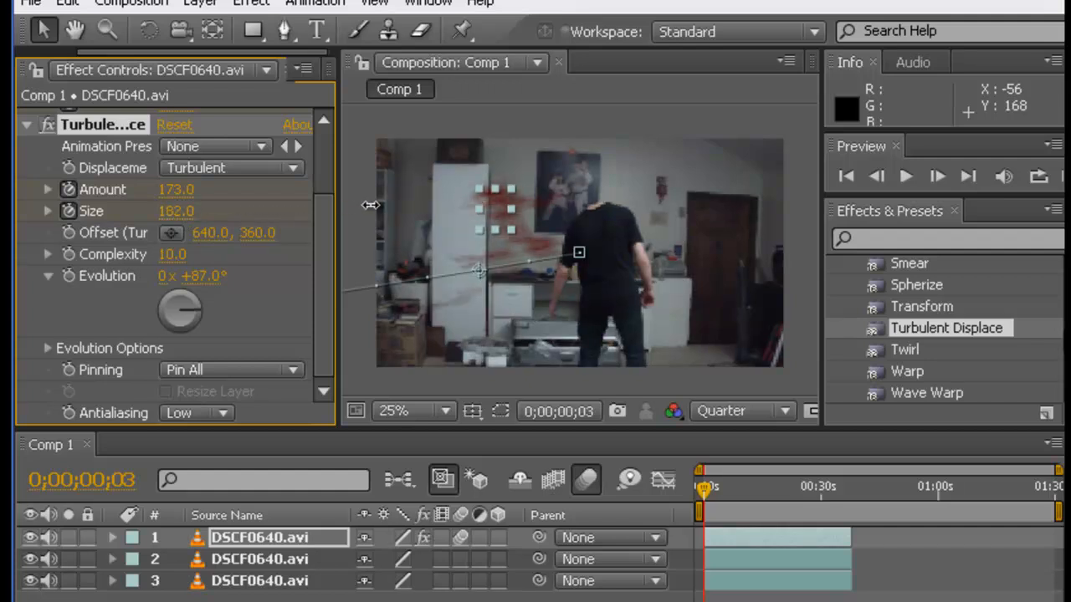
- Advance to 0;00;00;07 and set the Turbulent Displace size to 288
left_click(936, 177)
left_click(936, 176)
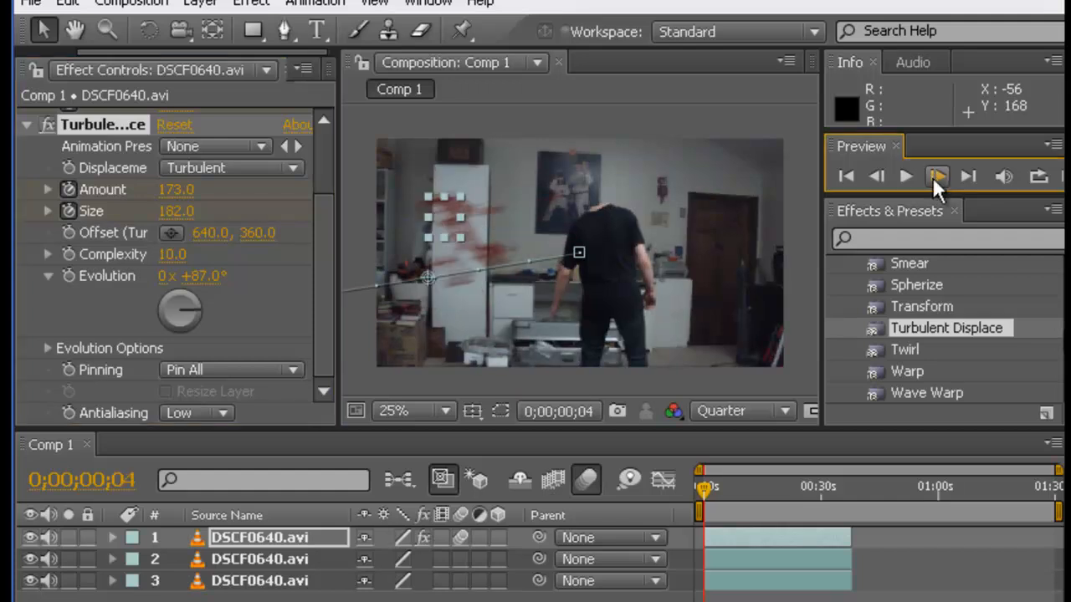
left_click(936, 177)
left_click(936, 176)
left_click(351, 240)
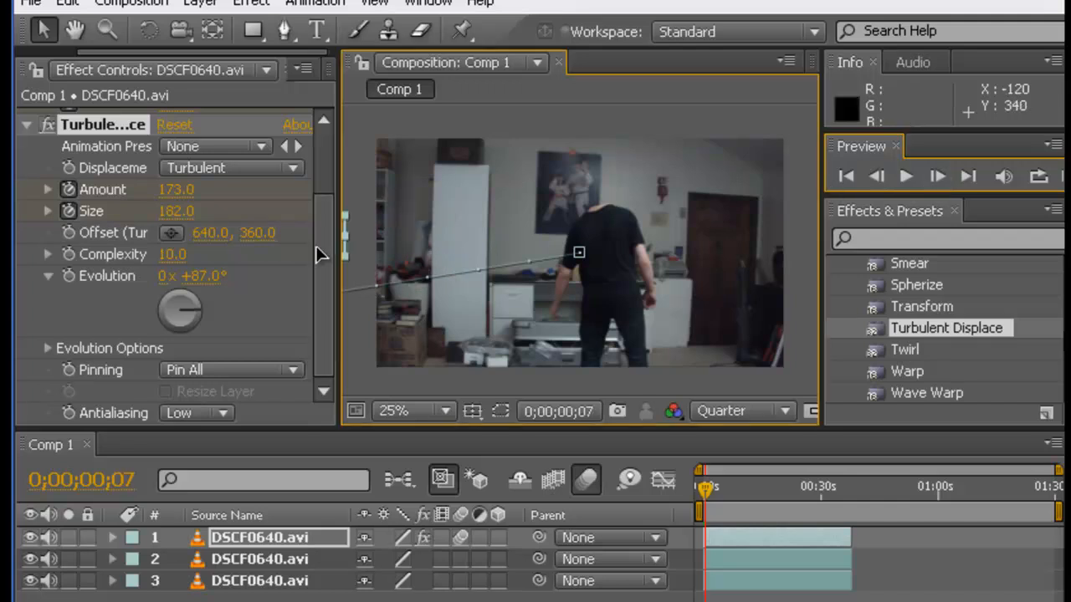
left_click(271, 264)
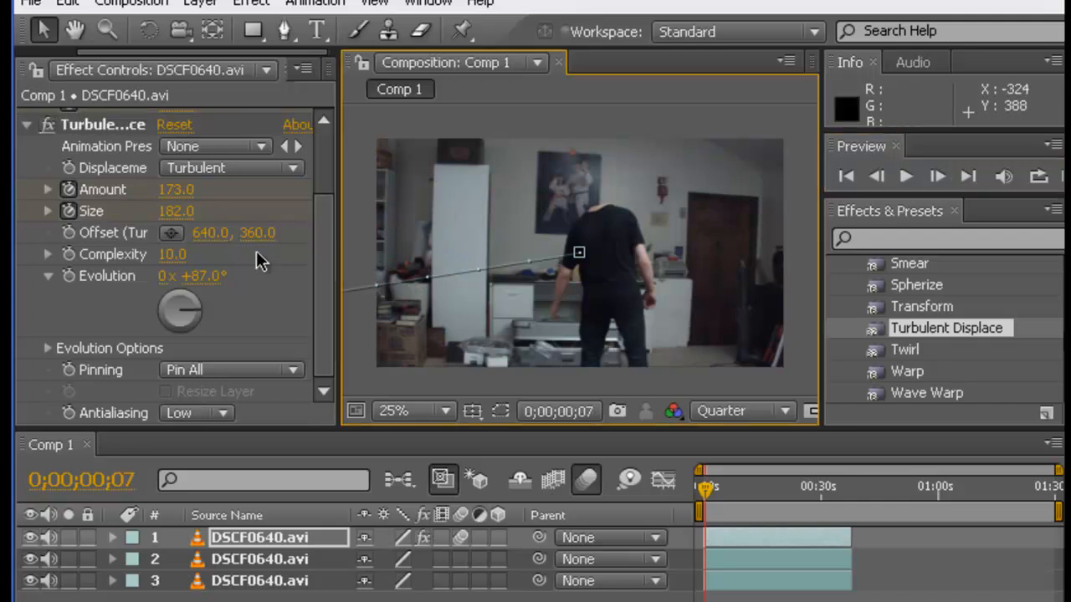
left_click_drag(176, 211, 290, 211)
left_click_drag(536, 211, 772, 218)
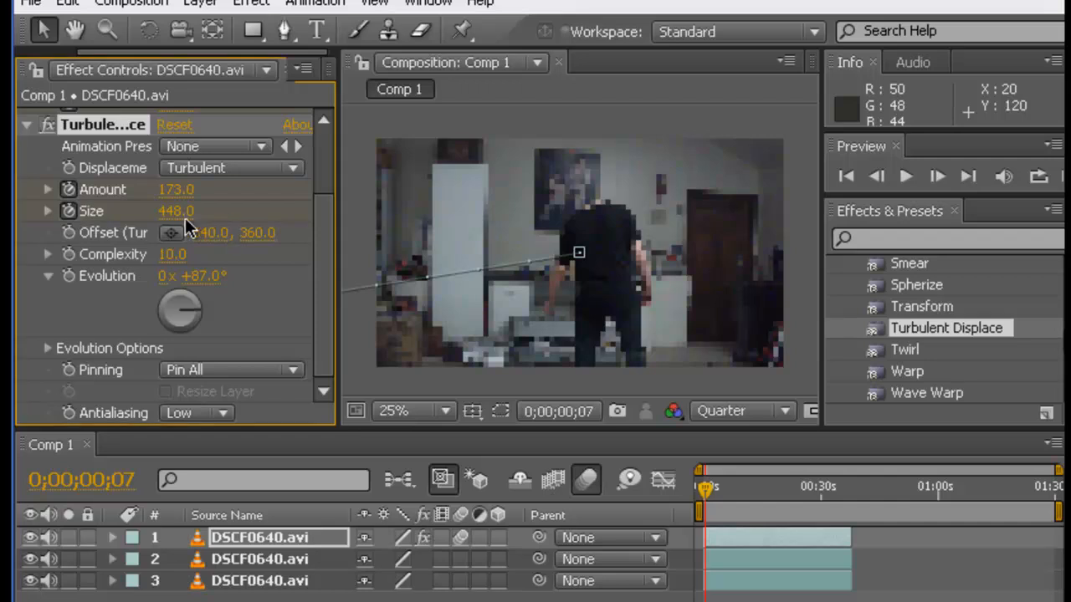
left_click_drag(147, 212, 91, 211)
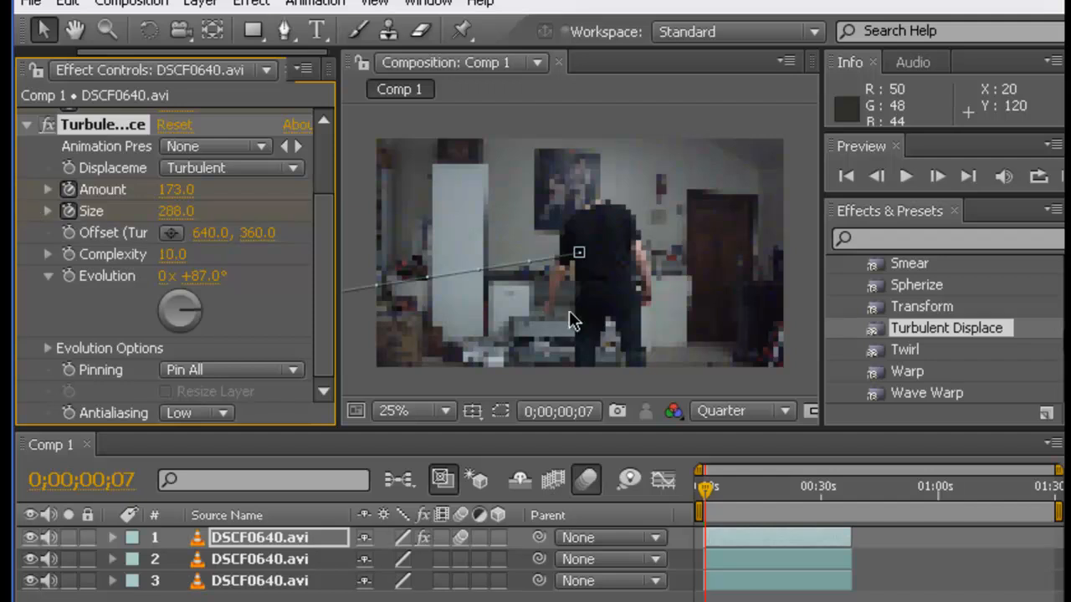
- Step back through the effect frame by frame from 0;00;00;07 to 0;00;00;01, and preview the animation
left_click(802, 383)
left_click(873, 179)
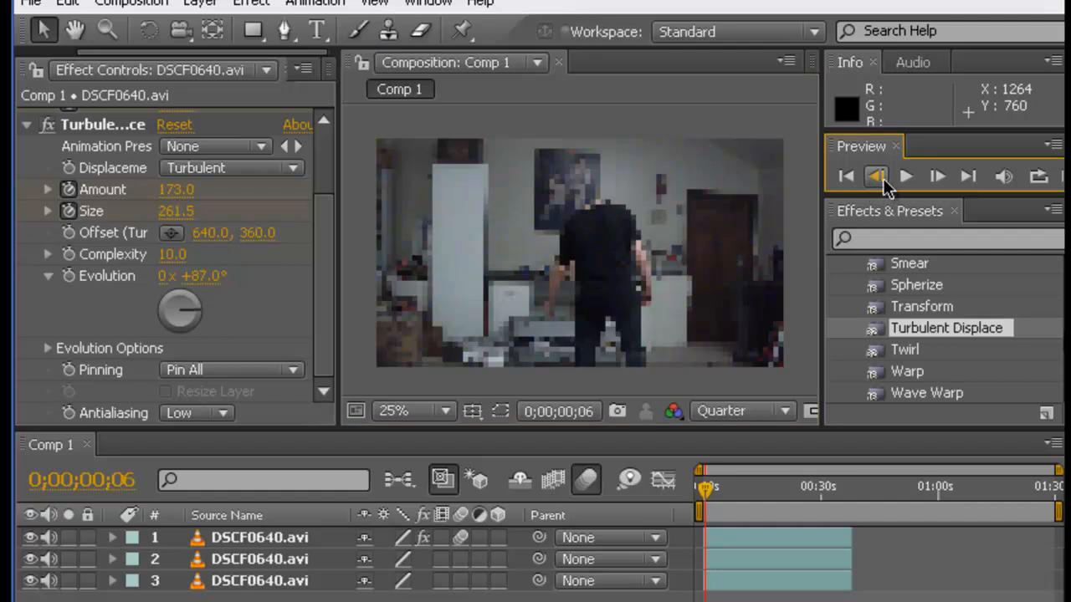
left_click(883, 179)
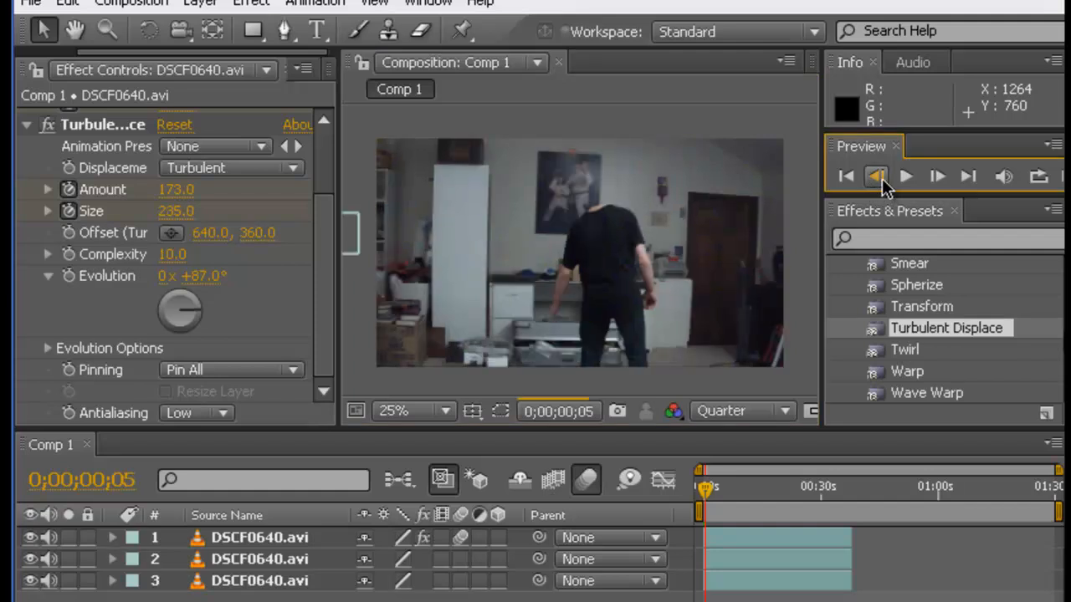
left_click(877, 177)
left_click(882, 178)
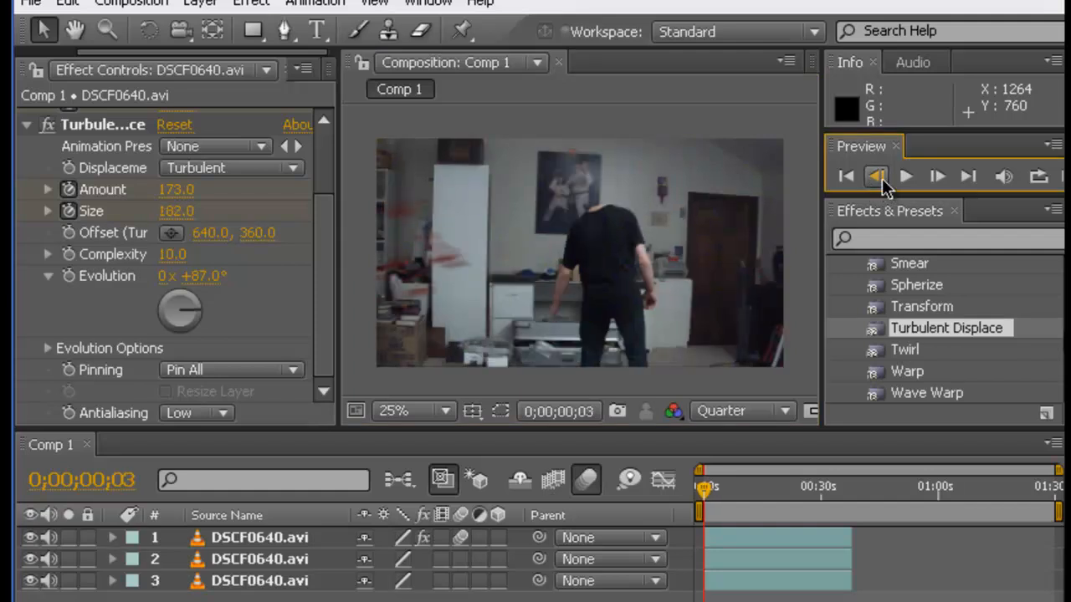
left_click(876, 179)
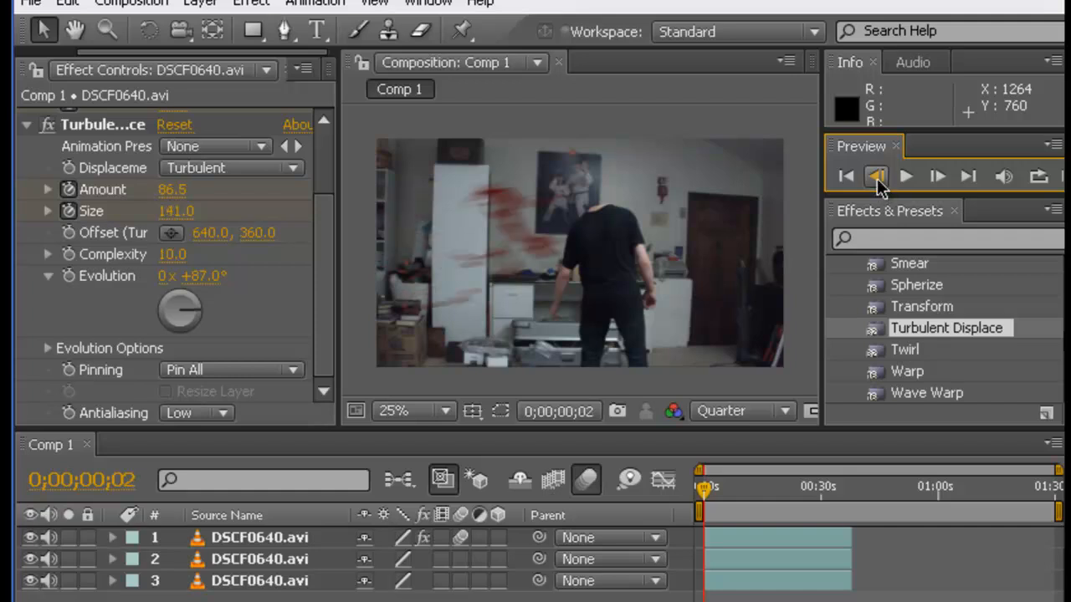
left_click(877, 178)
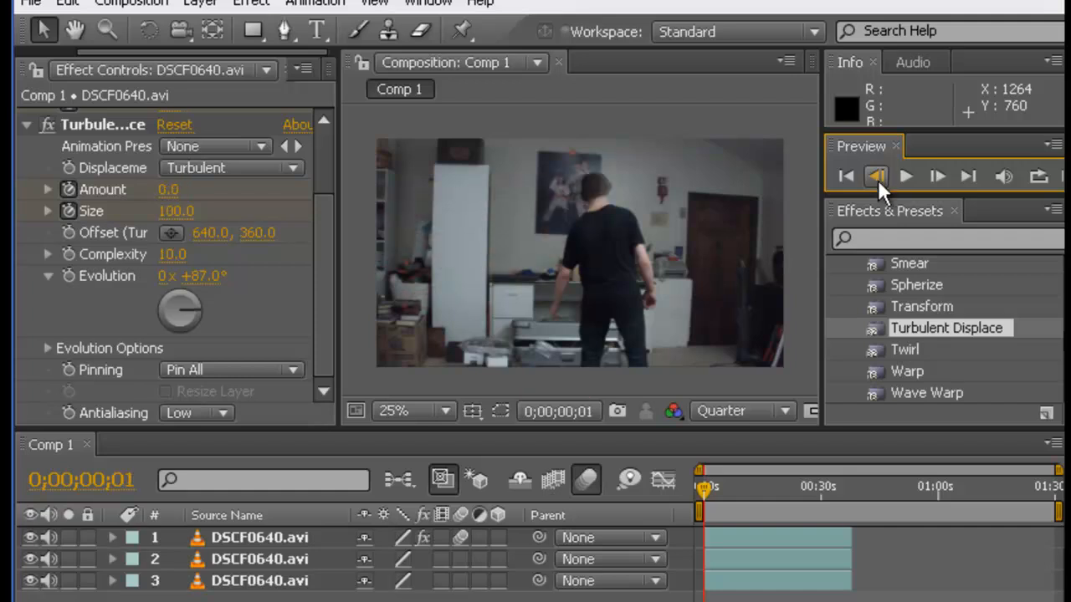
left_click(906, 178)
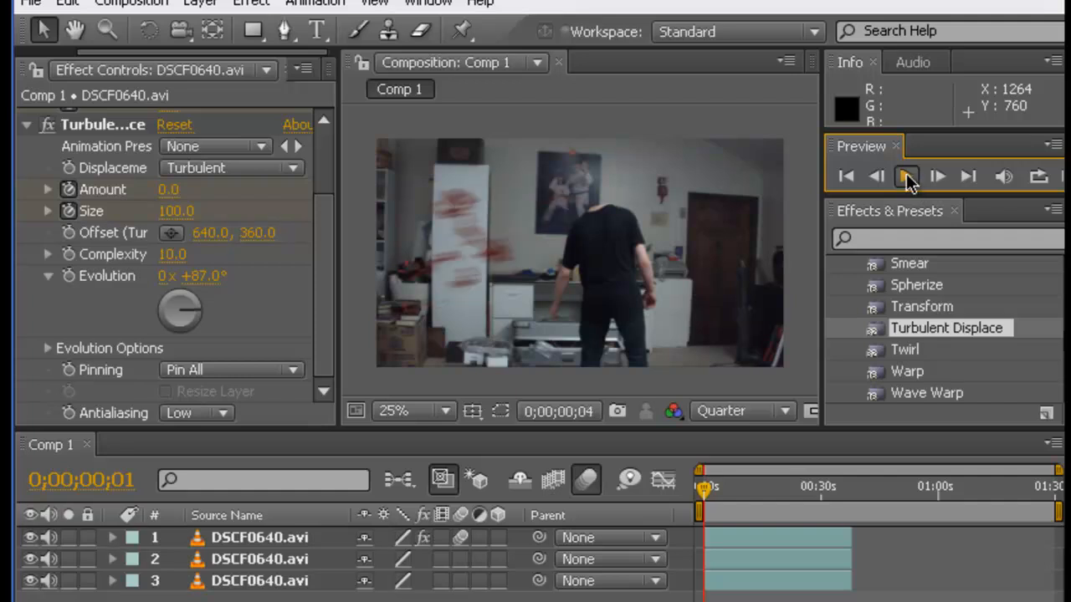
left_click(908, 178)
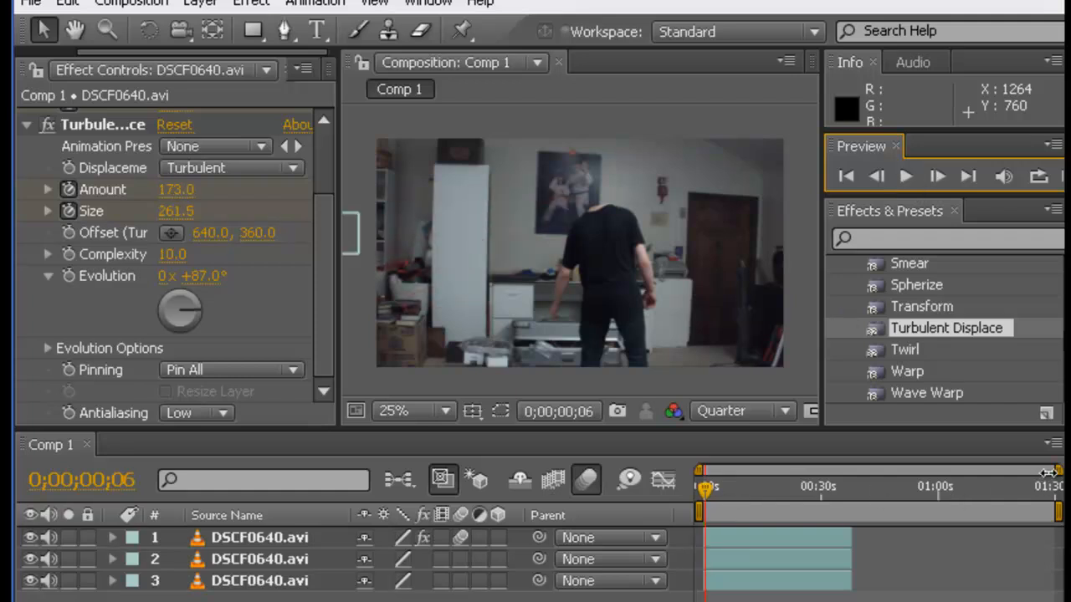
- Pre-compose all three DSCF0640.avi layers into a single composition
left_click_drag(1058, 470, 736, 470)
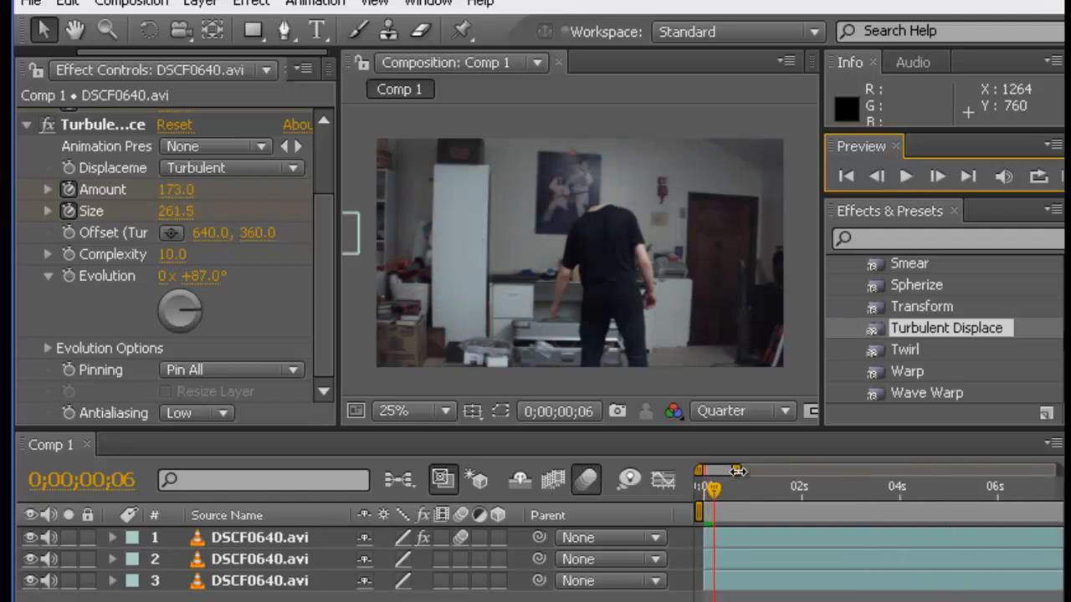
left_click(248, 541)
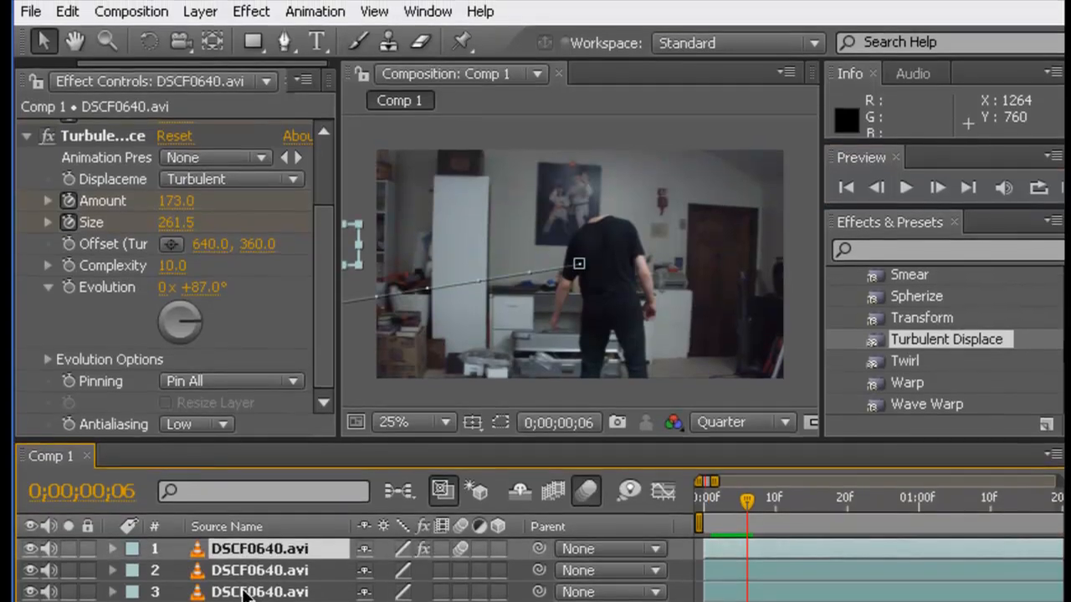
left_click(248, 582, "shift")
left_click(201, 13)
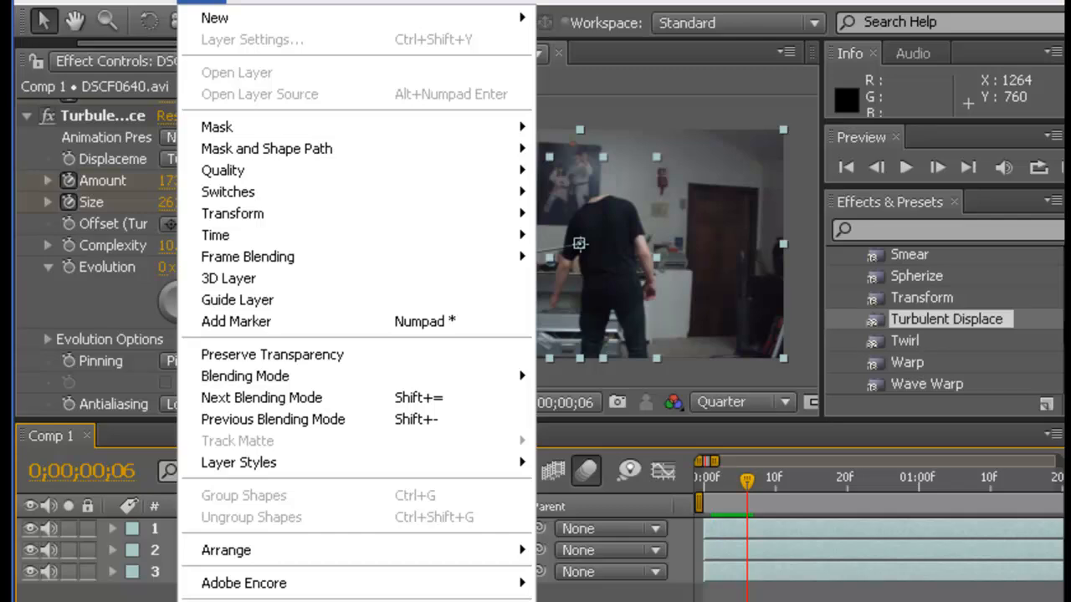
key("ctrl+shift+c")
left_click(584, 438)
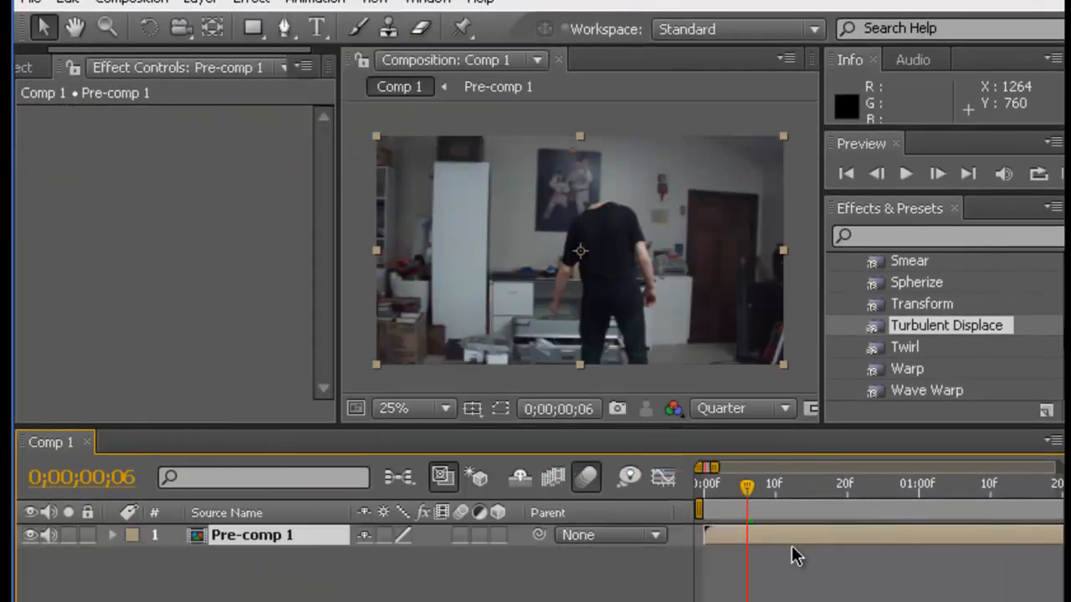
- Return to 0;00;00;00 and enable time remapping on the Pre-comp 1 layer
left_click(885, 178)
left_click(886, 178)
left_click(886, 178)
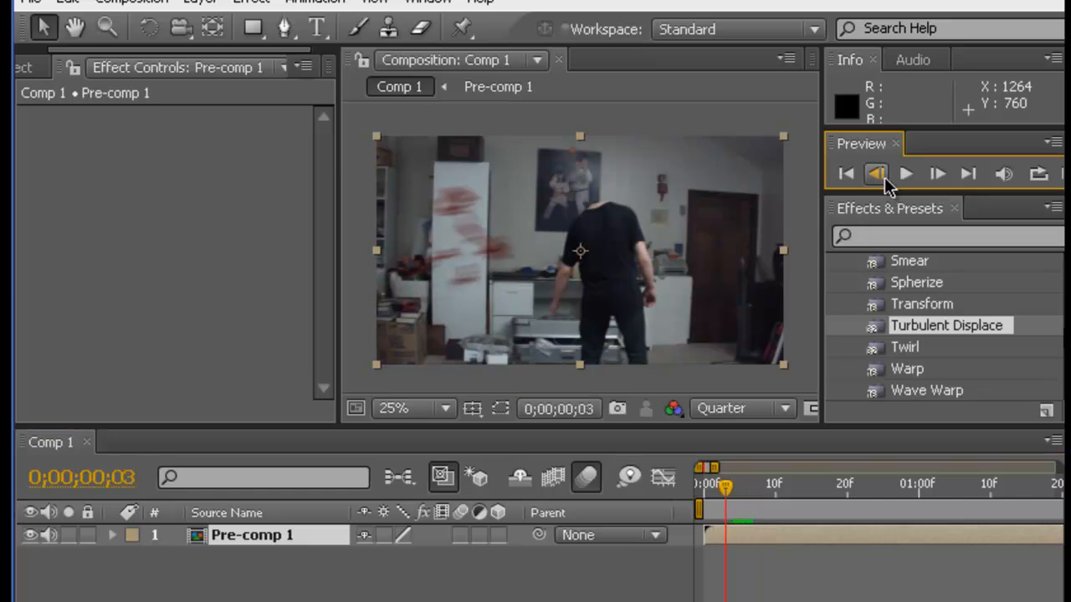
left_click(886, 178)
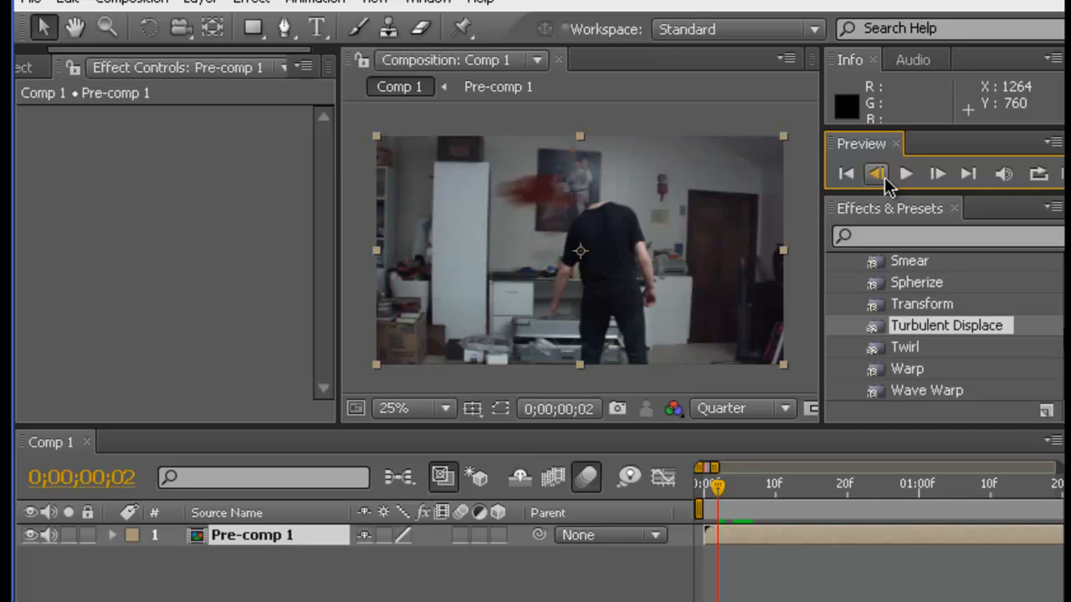
left_click(885, 178)
left_click(885, 178)
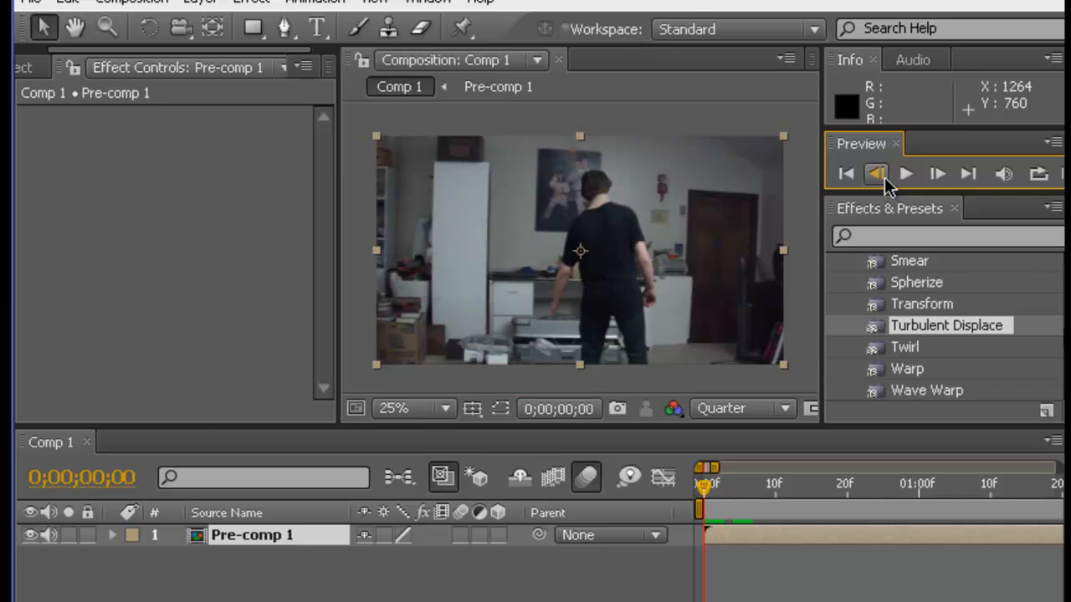
right_click(782, 528)
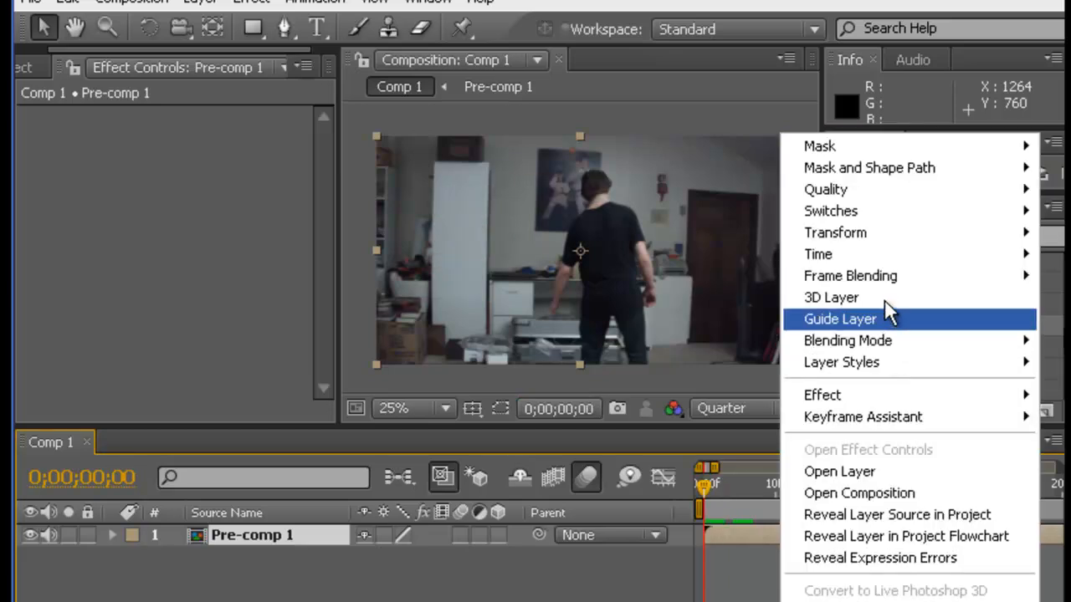
mouse_move(858, 249)
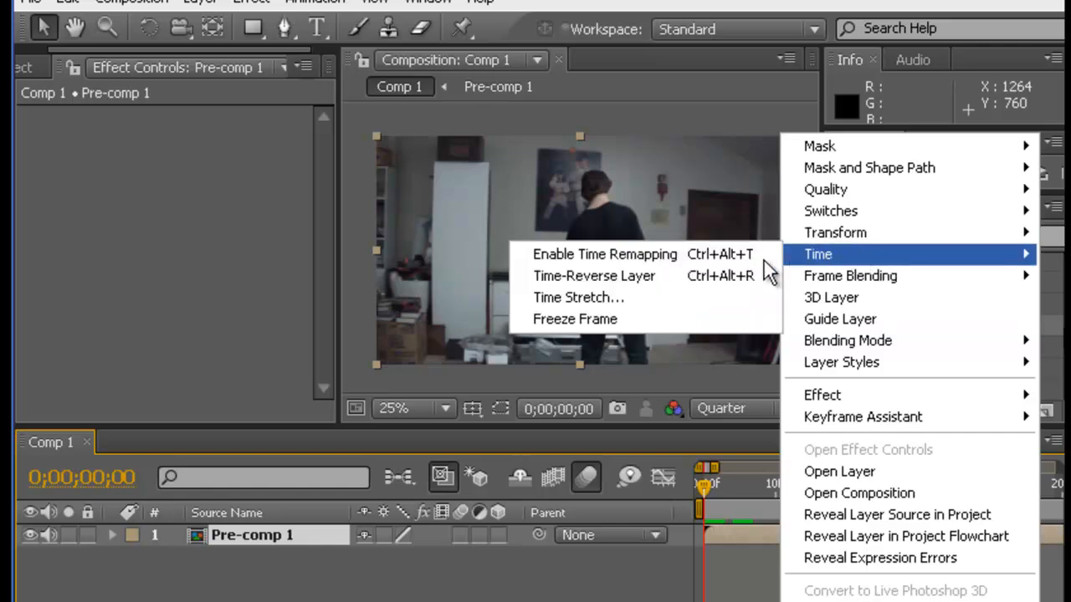
left_click(702, 259)
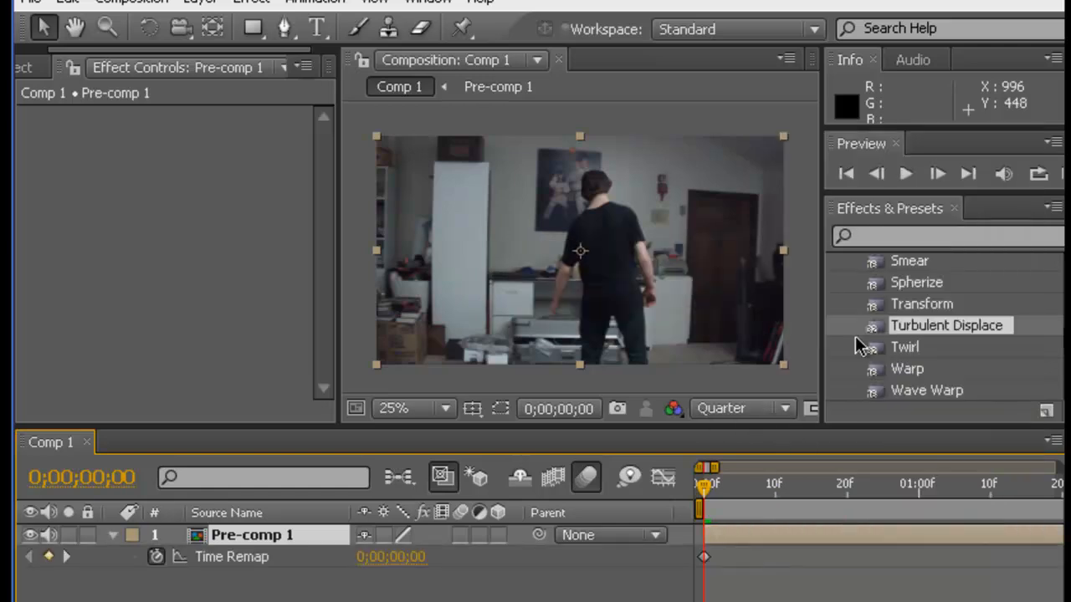
- Add a Time Remap keyframe at 0;00;00;09 and move it to about 1.5 seconds to slow the explosion down
left_click(935, 174)
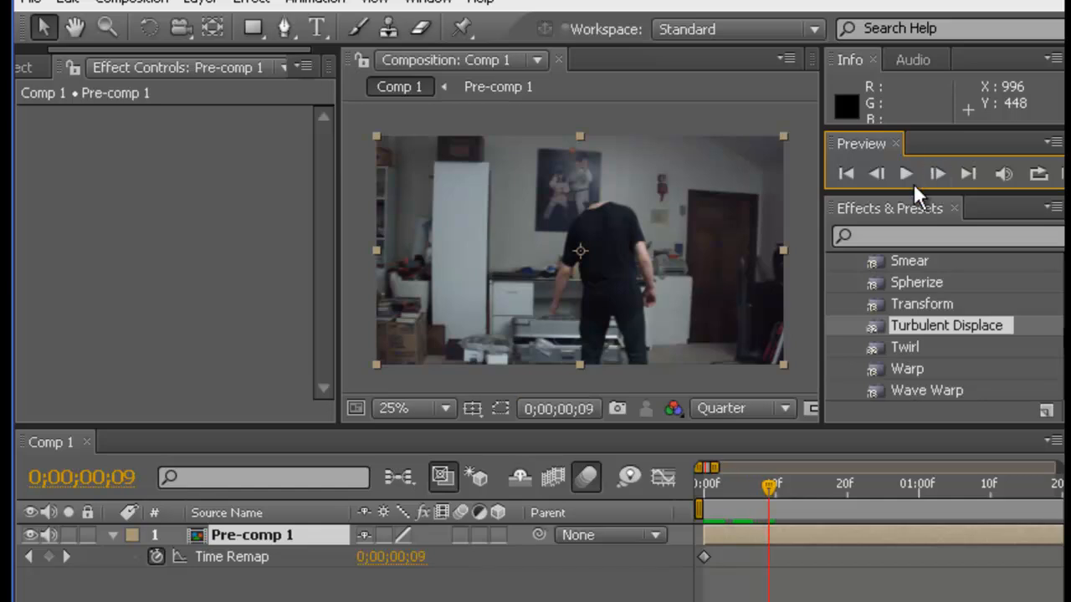
left_click(49, 557)
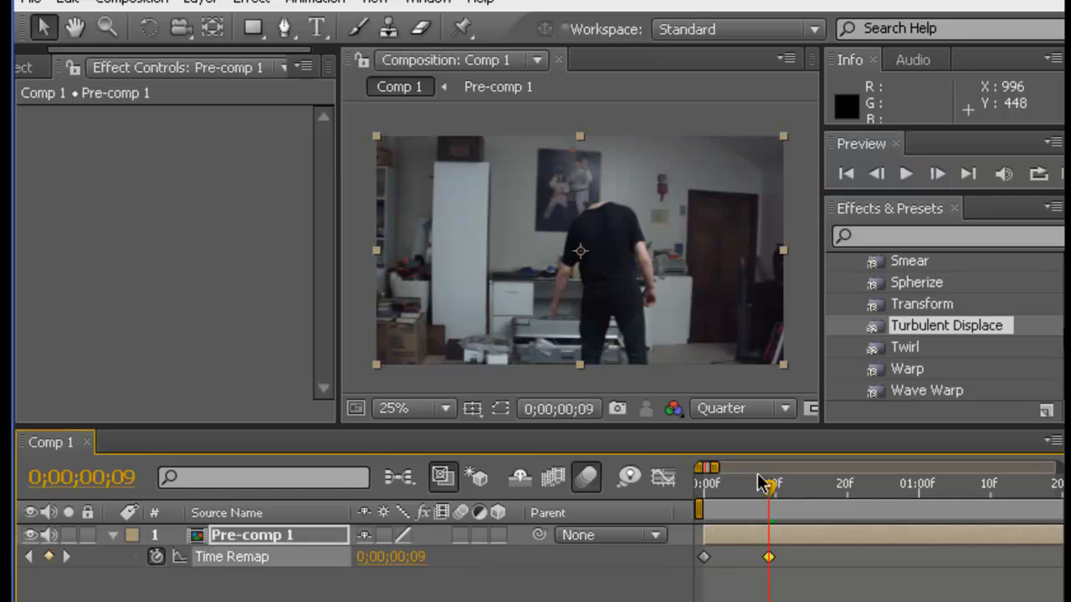
left_click_drag(717, 467, 801, 469)
left_click_drag(705, 584, 990, 538)
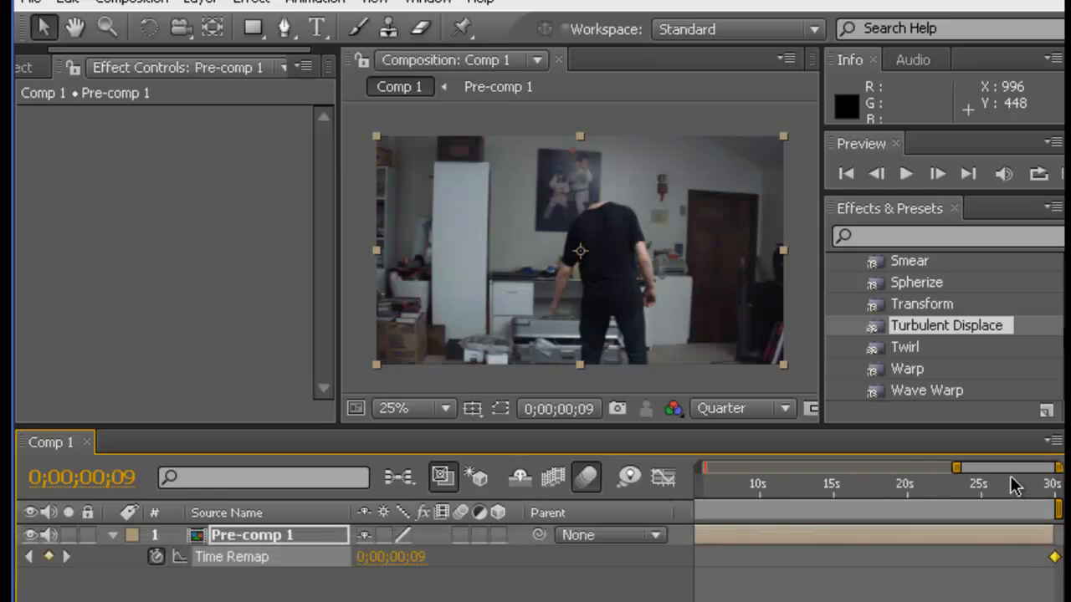
left_click_drag(997, 473, 726, 466)
left_click_drag(708, 558, 728, 559)
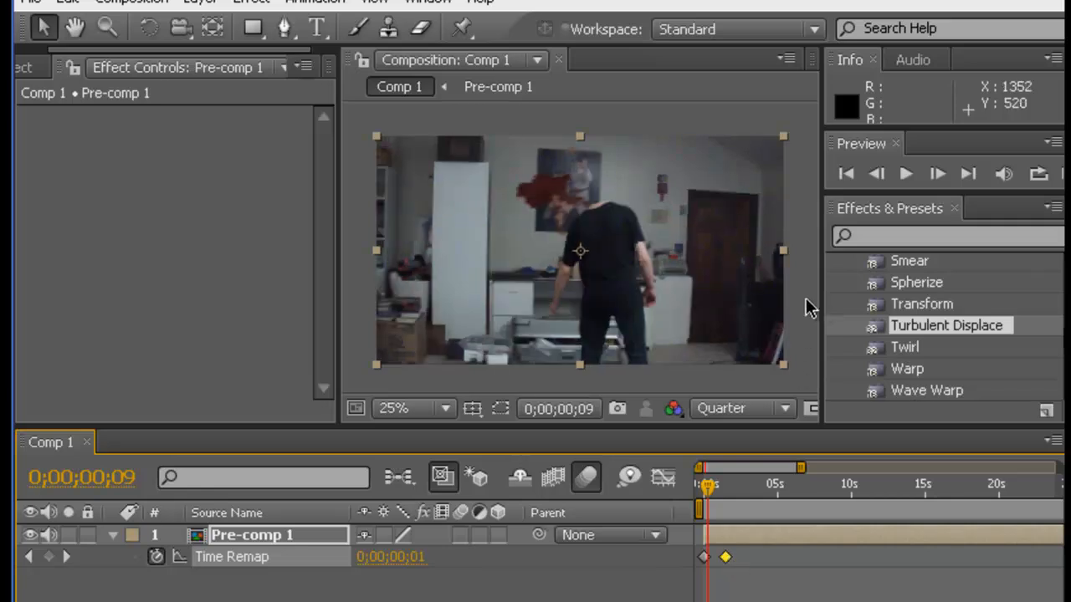
left_click(808, 306)
- Inside Pre-comp 1, enable frame blending, set all three layers to Pixel Motion, and return to Comp 1
double_click(760, 538)
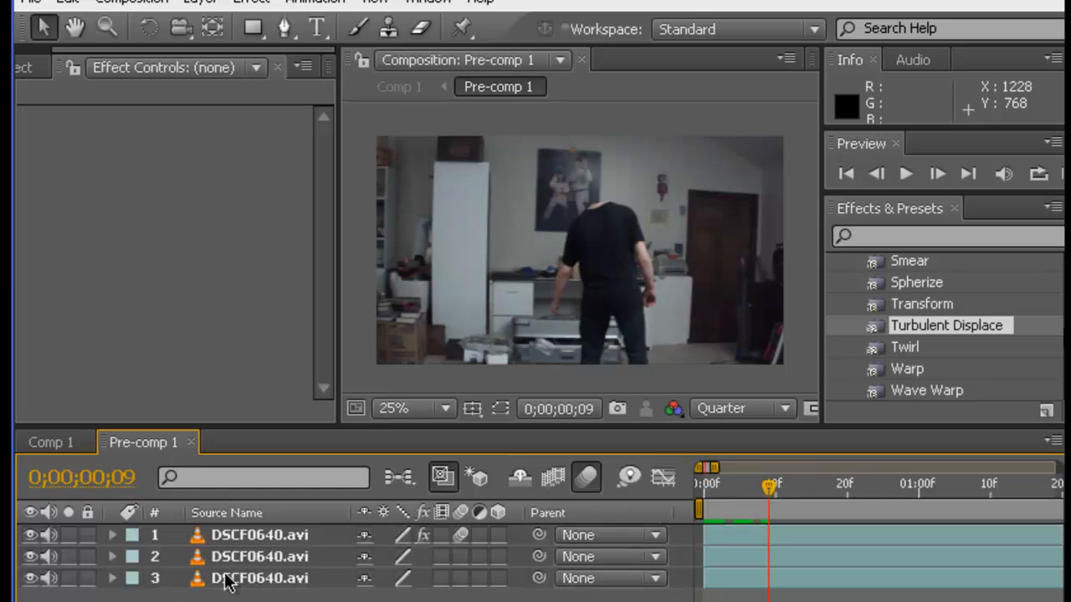
left_click(555, 480)
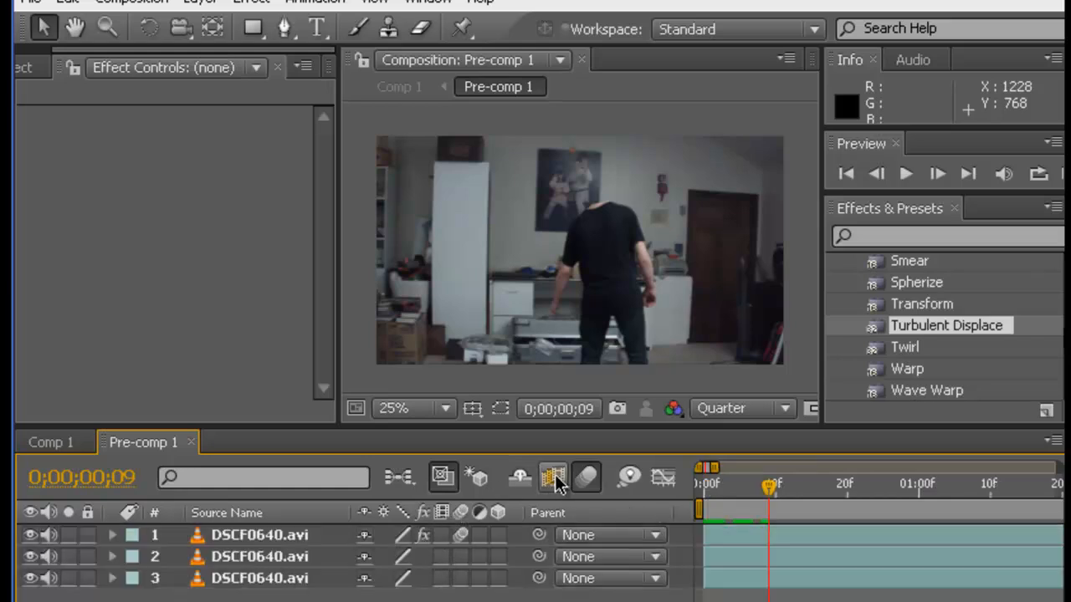
left_click(440, 537)
left_click(441, 536)
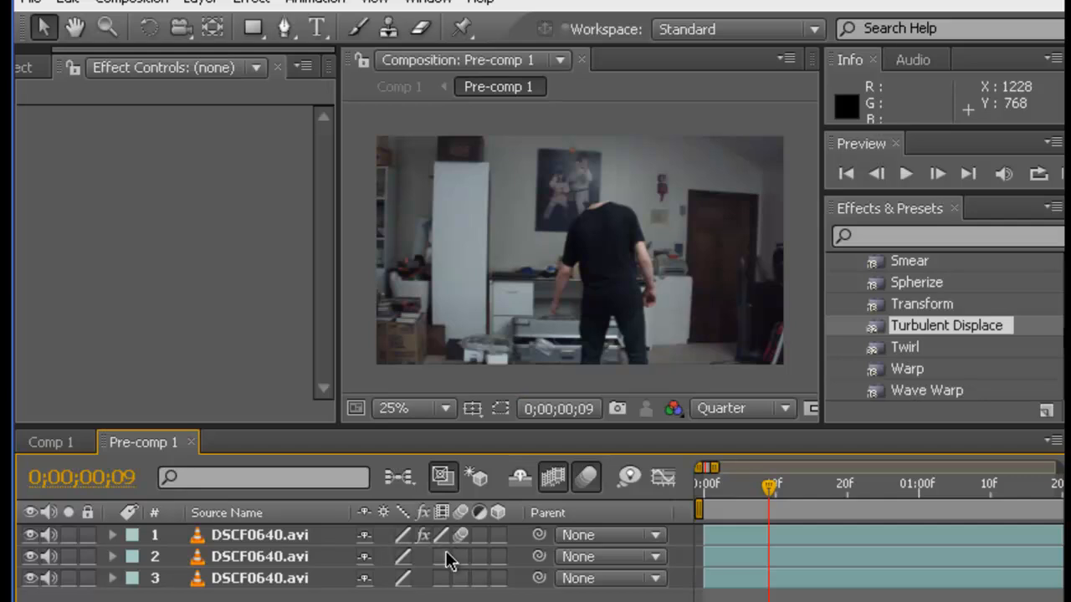
left_click(443, 555)
left_click(441, 577)
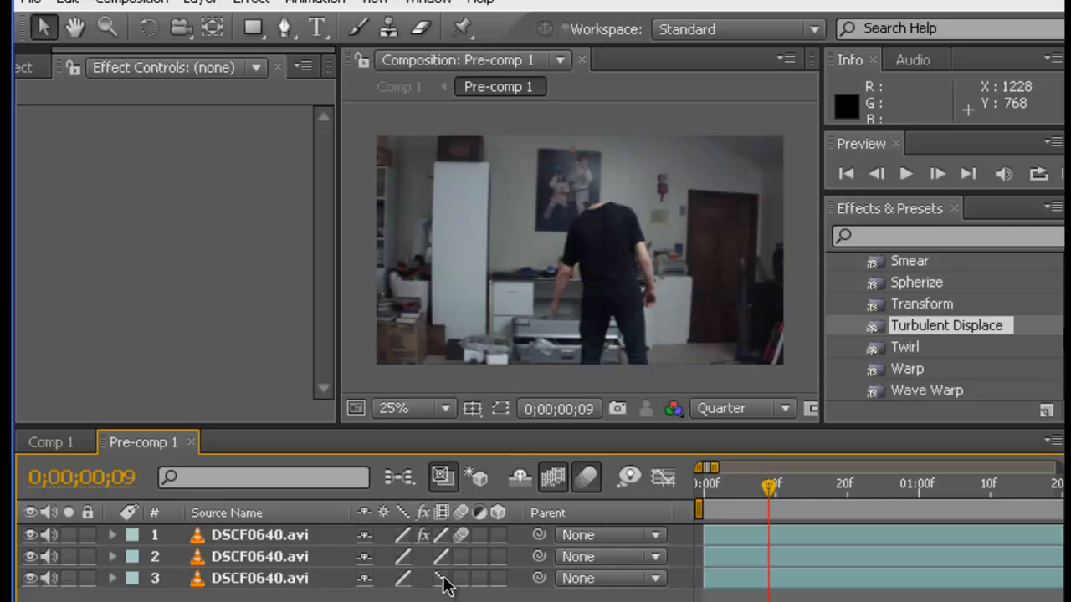
left_click(442, 577)
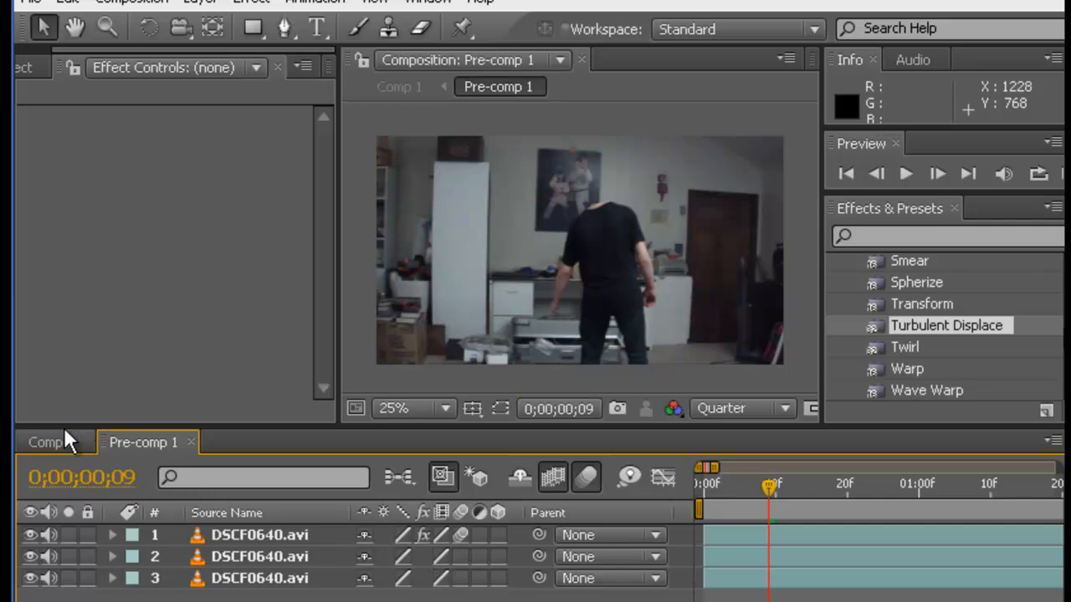
left_click(47, 441)
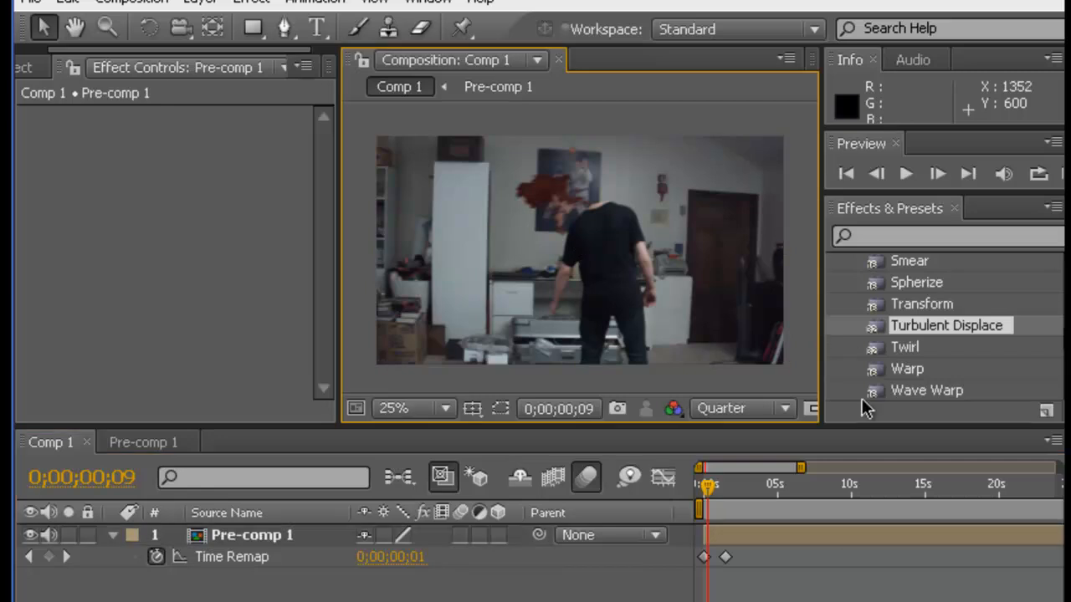
- Preview the slowed-down explosion twice from 0;00;00;00 in Comp 1
left_click_drag(708, 492, 699, 492)
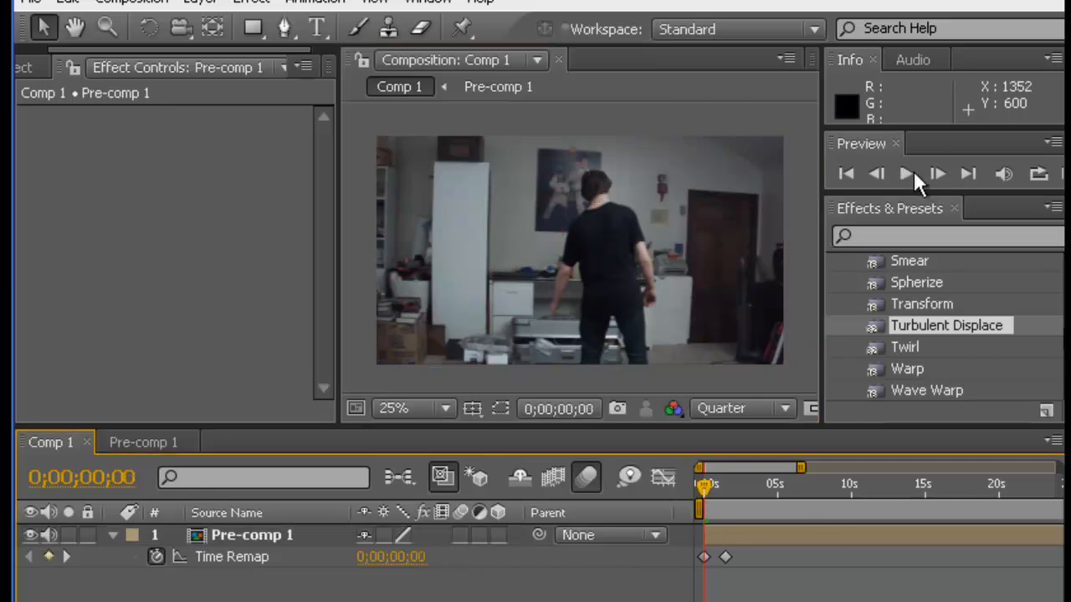
left_click(906, 173)
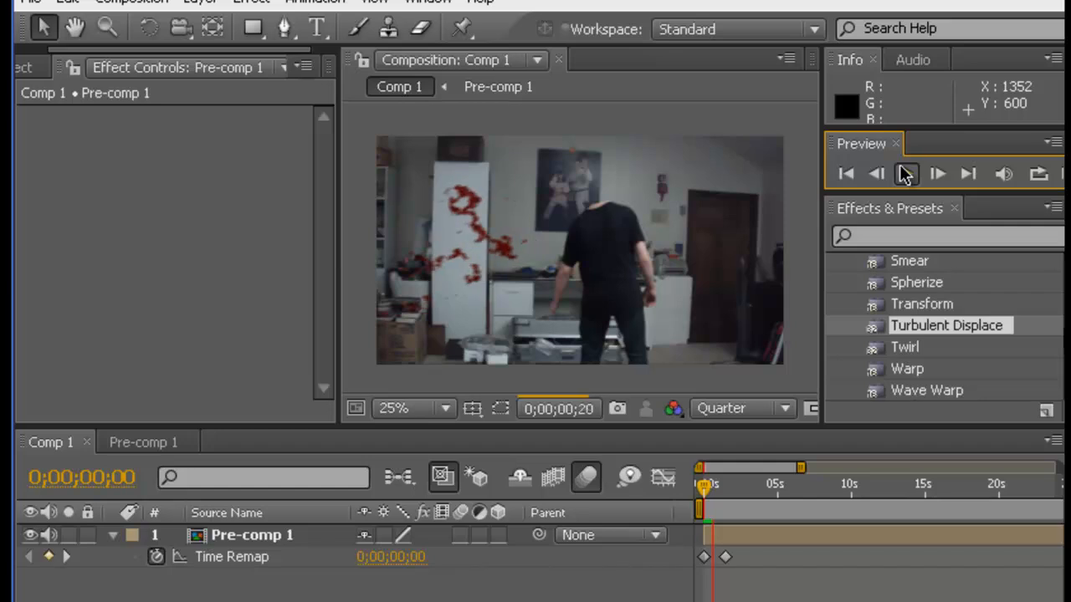
left_click(906, 174)
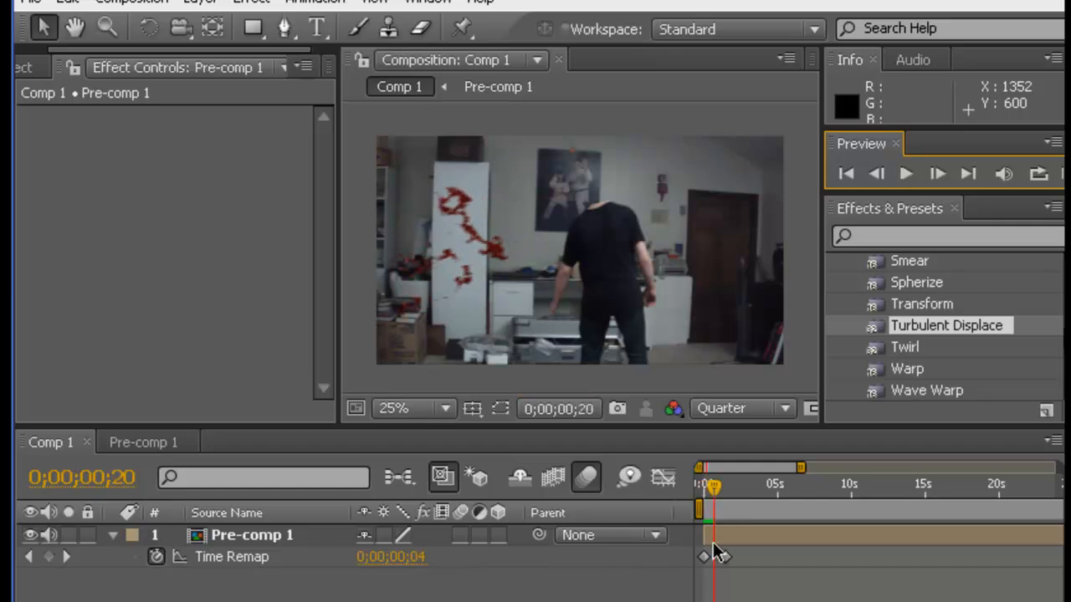
left_click_drag(718, 494, 701, 494)
left_click(905, 173)
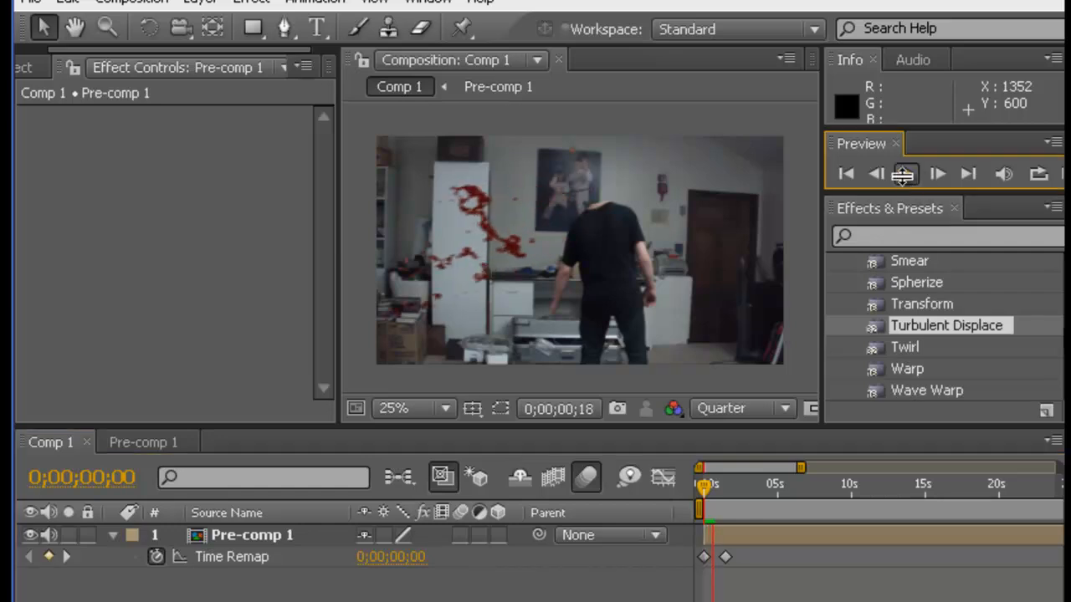
left_click(905, 173)
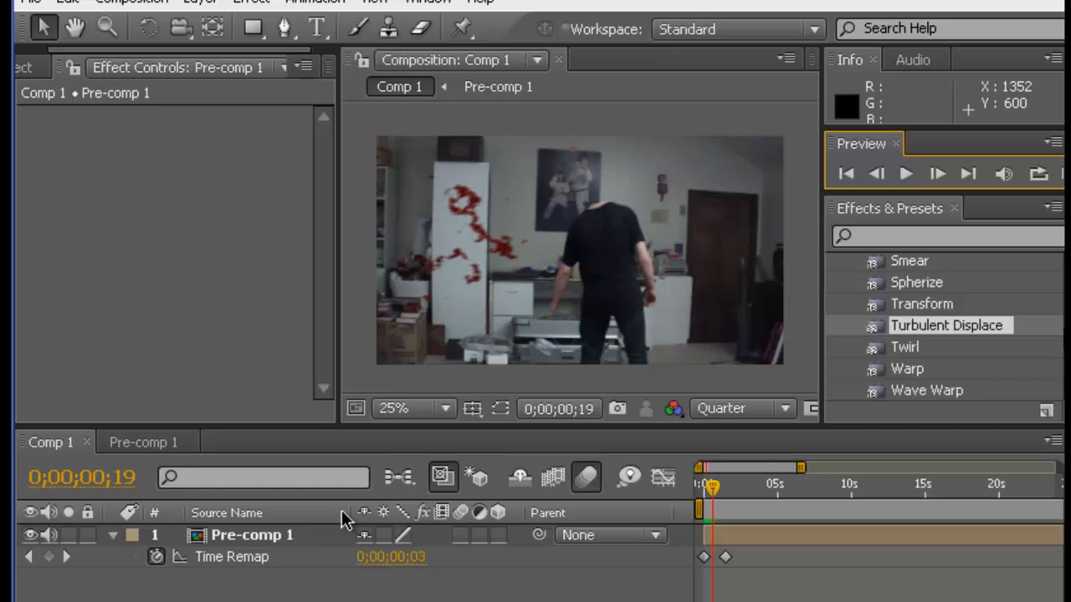
- Open Pre-comp 1 and add a Position keyframe at 0;00;00;19 on the second layer, the masked body
left_click(793, 529)
double_click(792, 528)
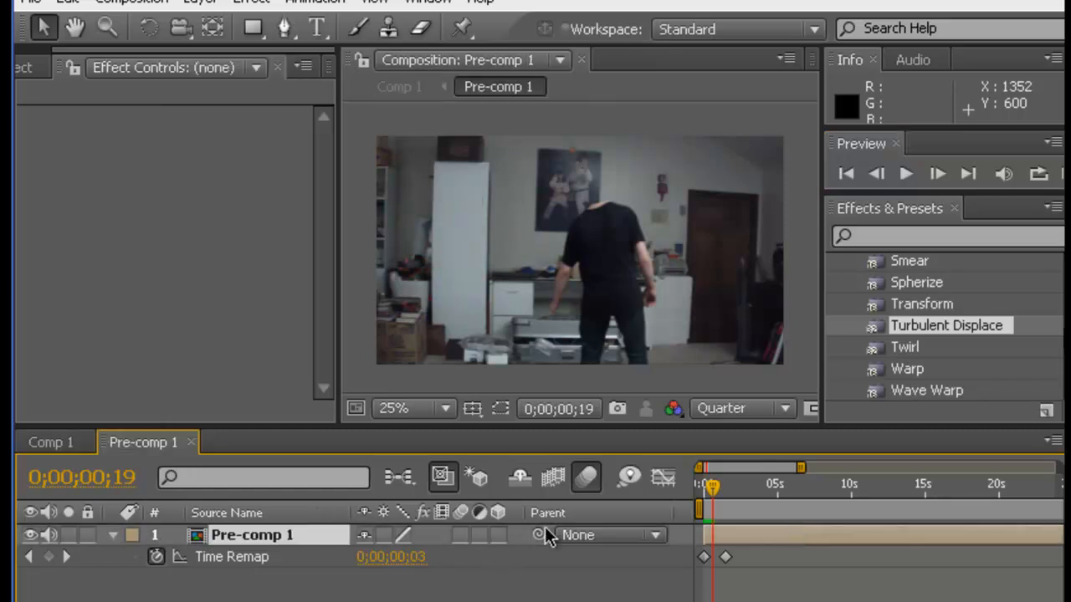
left_click(749, 552)
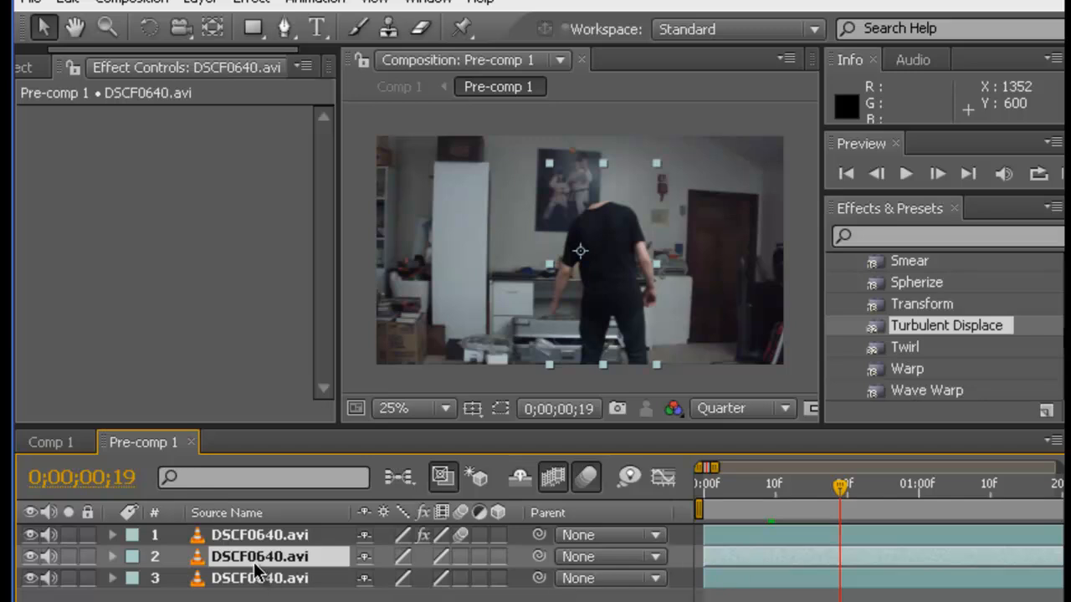
left_click(111, 556)
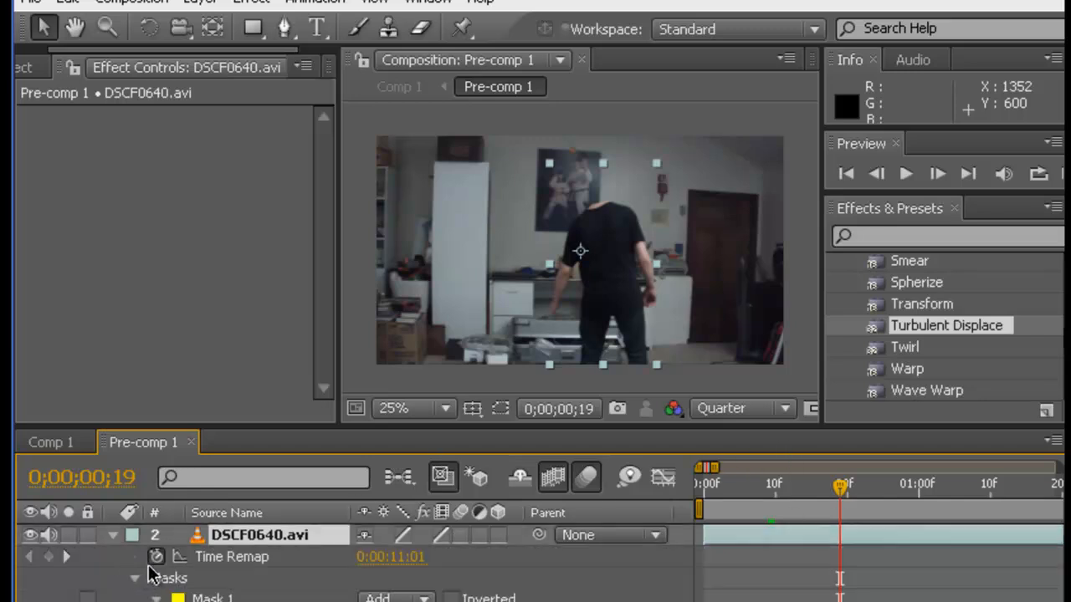
left_click(151, 576)
scroll(124, 582, "down", 1)
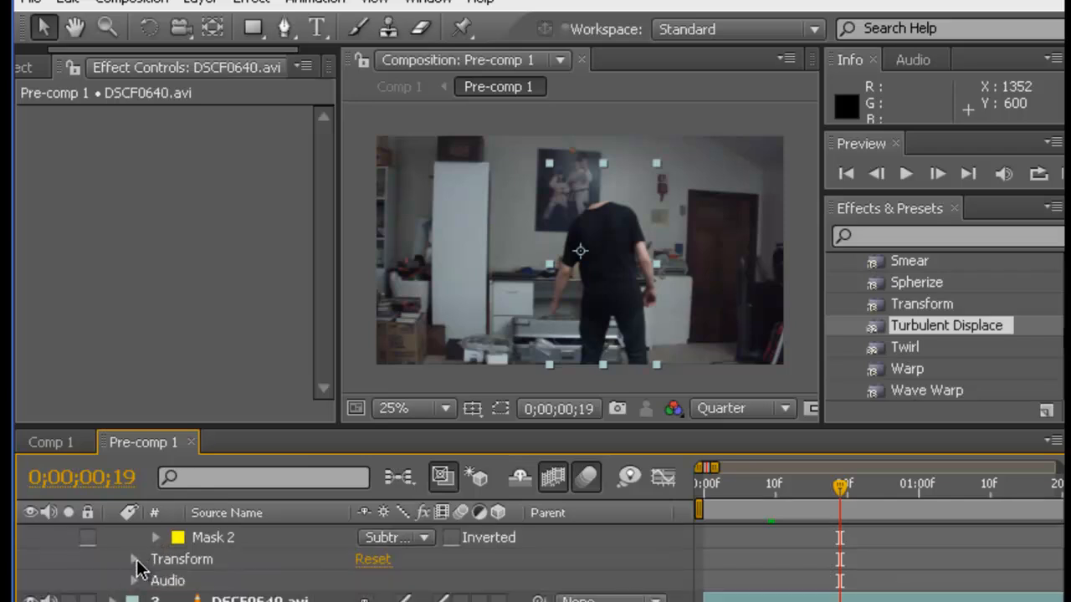
left_click(134, 560)
scroll(159, 569, "down", 1)
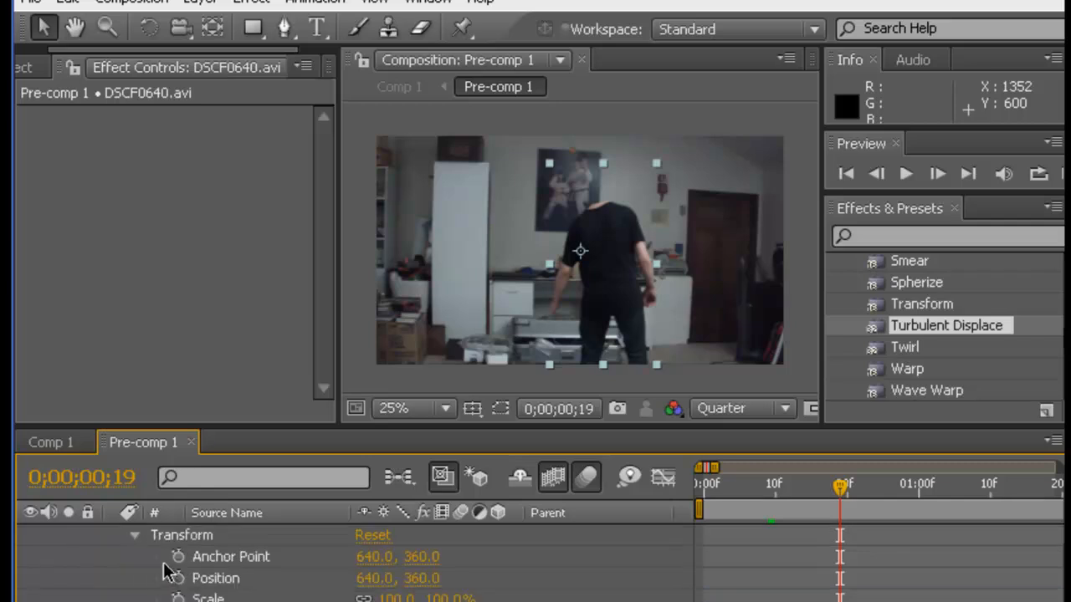
left_click(177, 578)
- At 0;00;00;21, shift the body layer toward the white cabinet to Position 292, 368, then return to 0;00;00;19
left_click_drag(842, 492, 854, 492)
left_click_drag(592, 261, 477, 259)
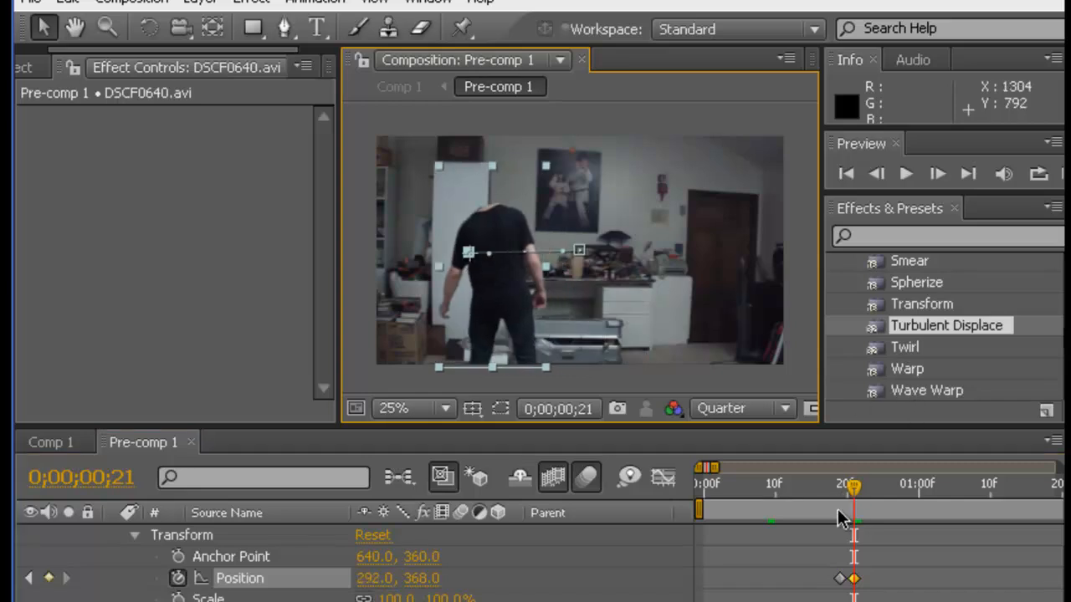
left_click_drag(853, 487, 840, 486)
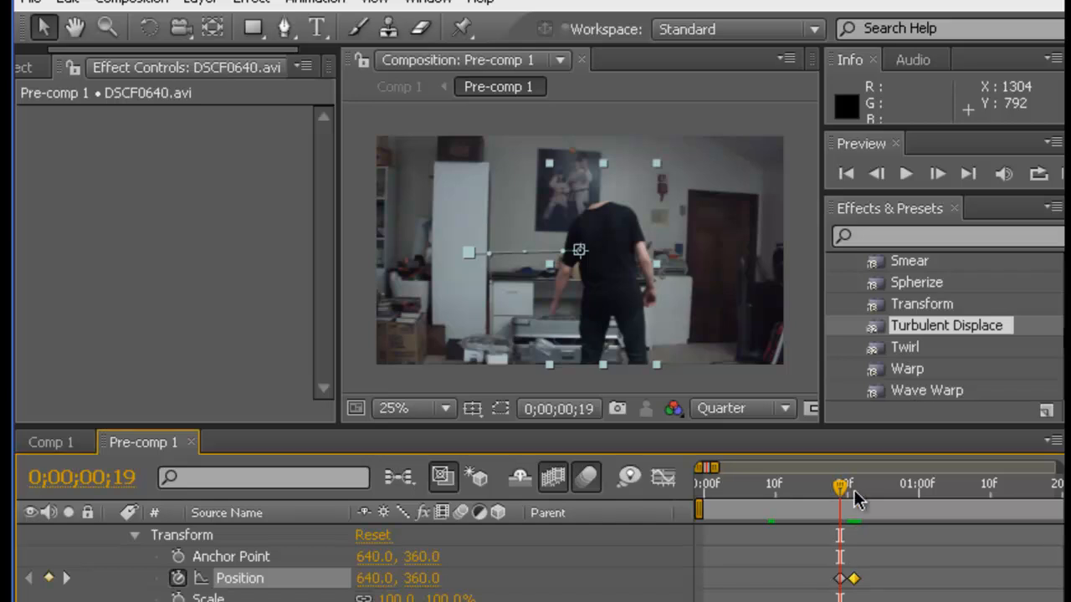
scroll(142, 577, "up", 3)
scroll(143, 565, "up", 3)
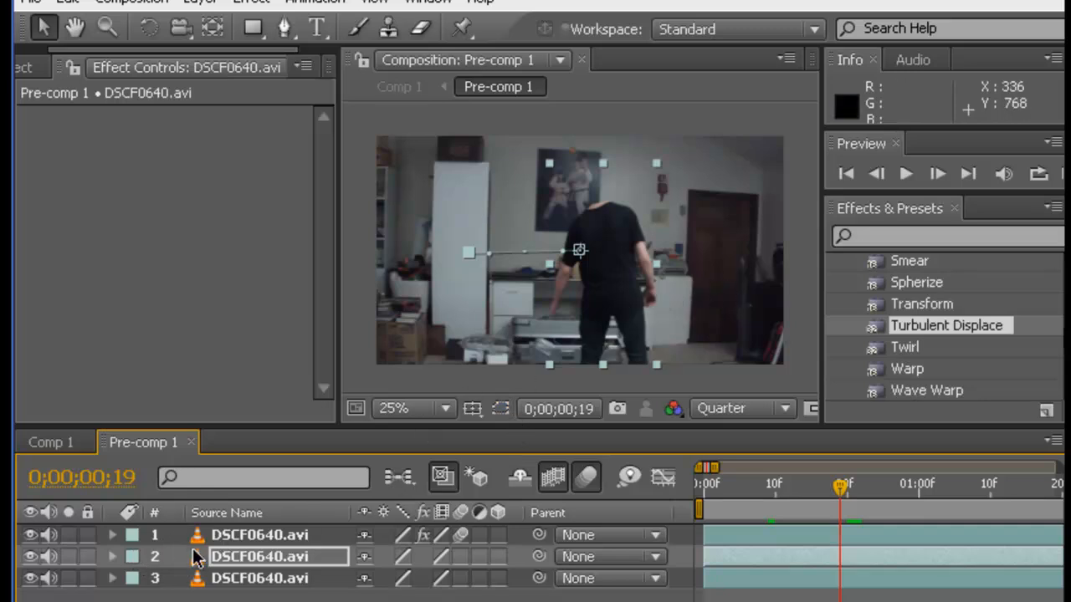
- Draw a closed five-point Pen mask on the third layer around the missing head area above the neck
left_click(243, 579)
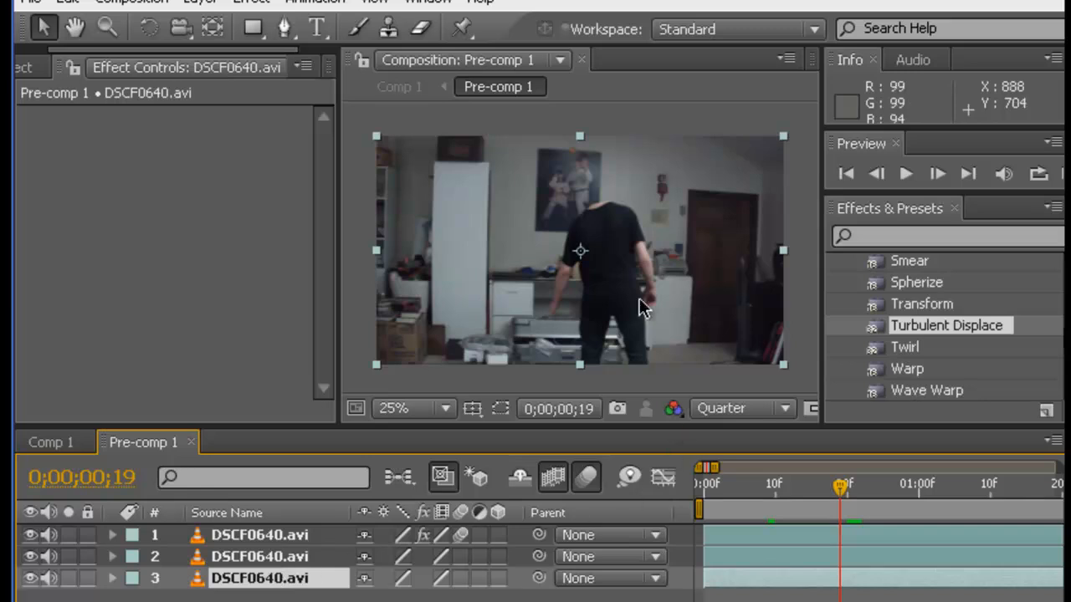
left_click(293, 26)
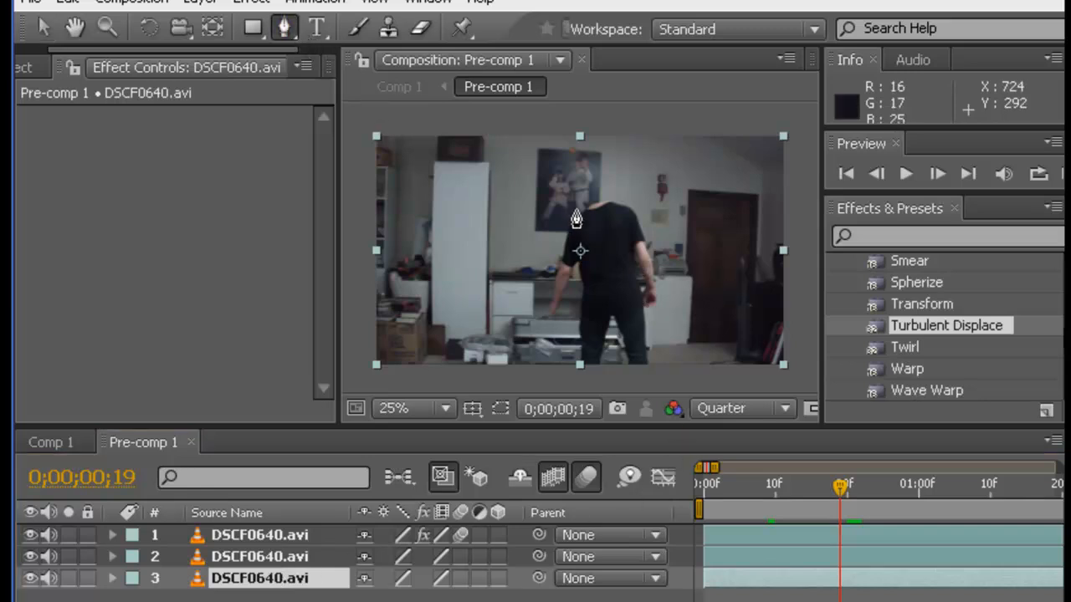
left_click(581, 208)
left_click(613, 203)
left_click(628, 178)
left_click(605, 169)
left_click(578, 168)
left_click(580, 207)
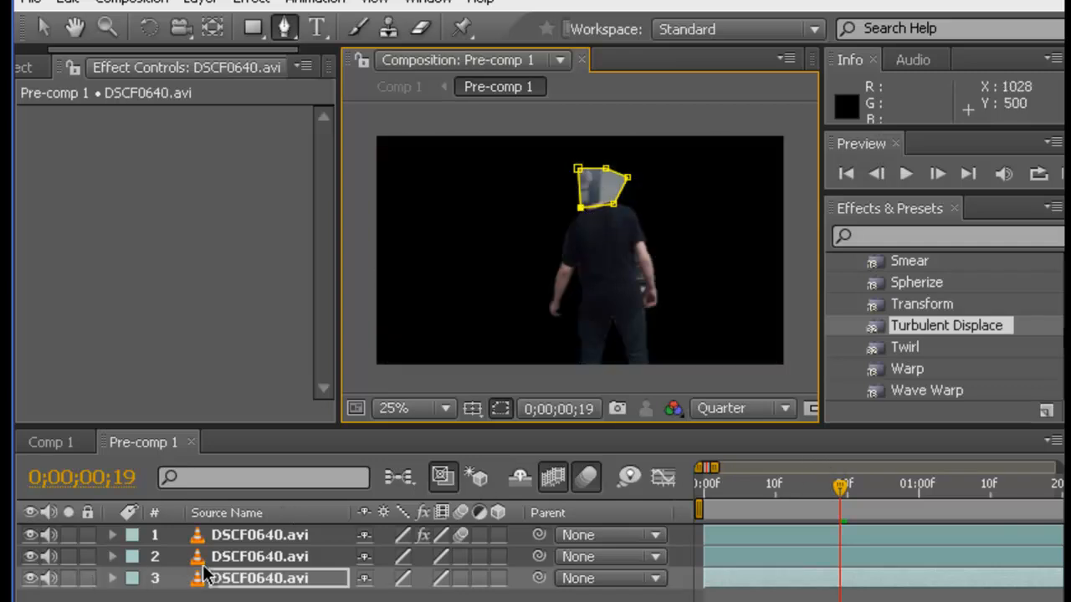
- Set the third layer's new head mask to Subtract and collapse the layer's properties
left_click(112, 578)
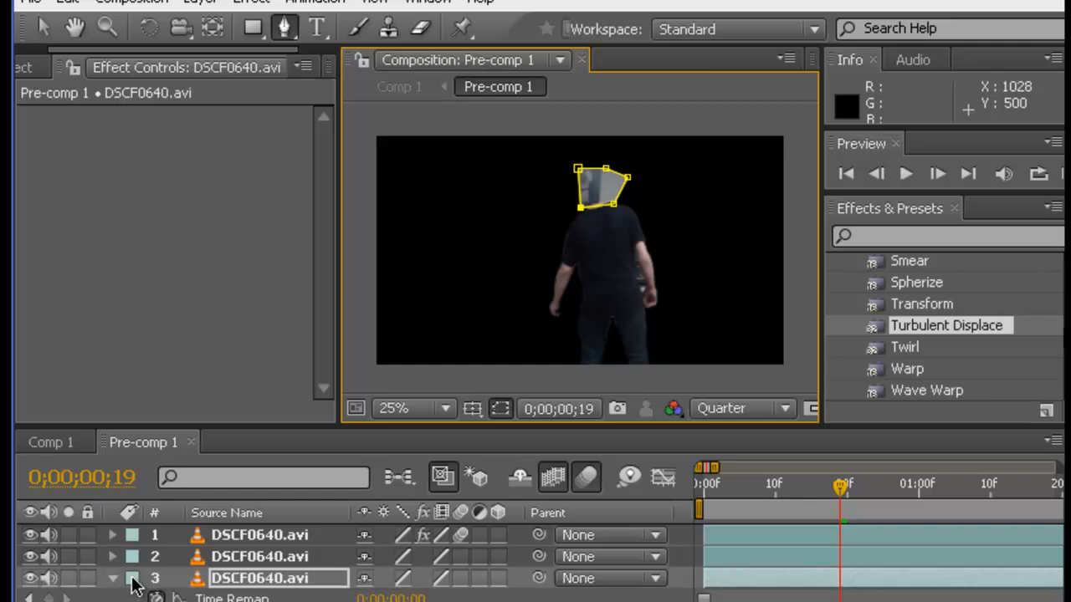
scroll(117, 575, "down", 1)
left_click(134, 578)
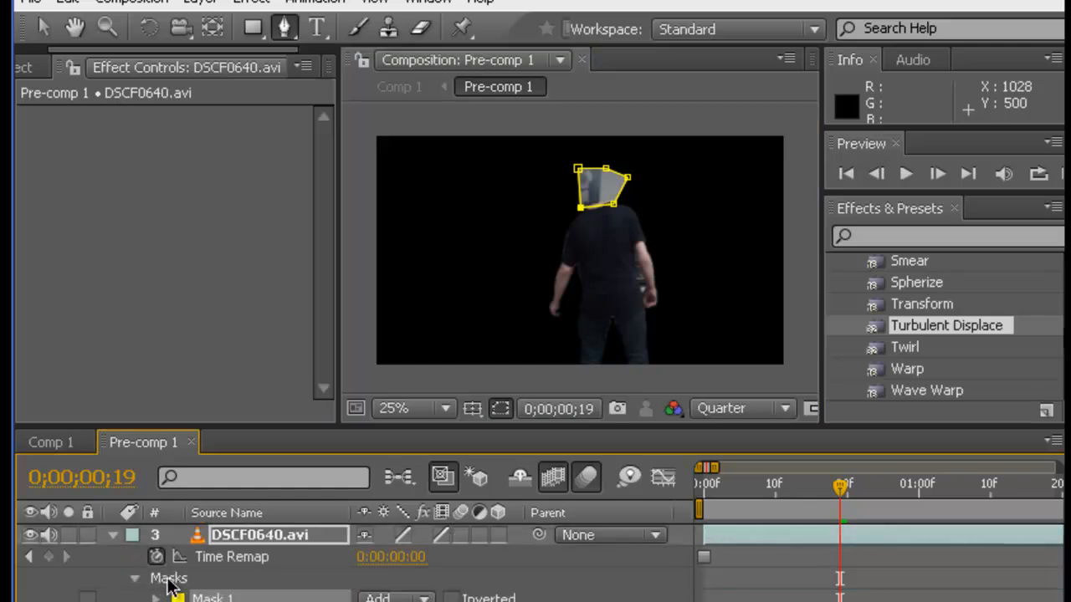
scroll(402, 586, "down", 2)
left_click(423, 560)
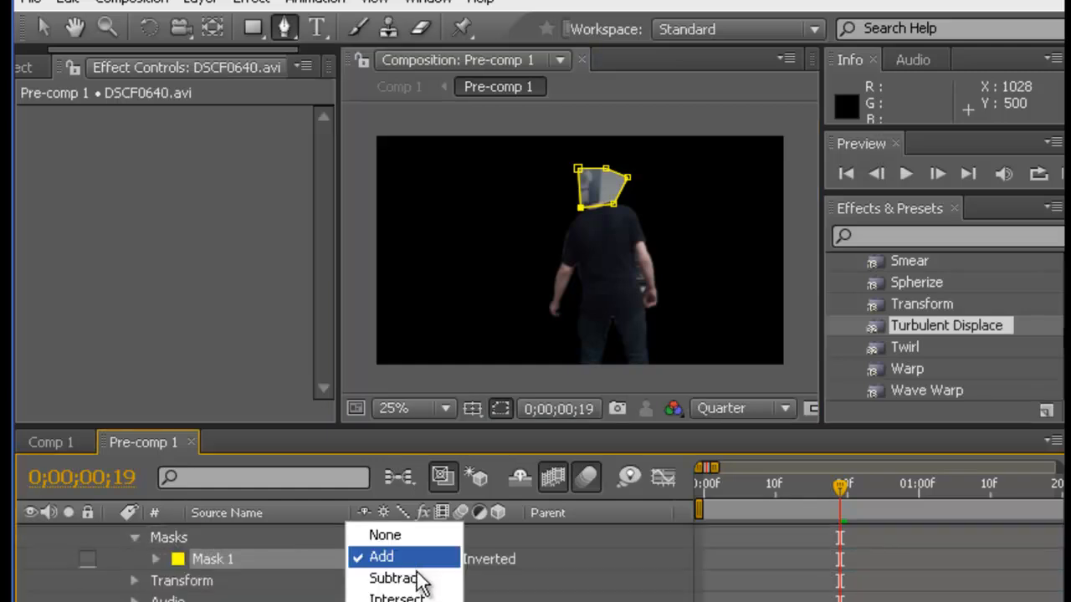
left_click(421, 579)
scroll(153, 544, "up", 4)
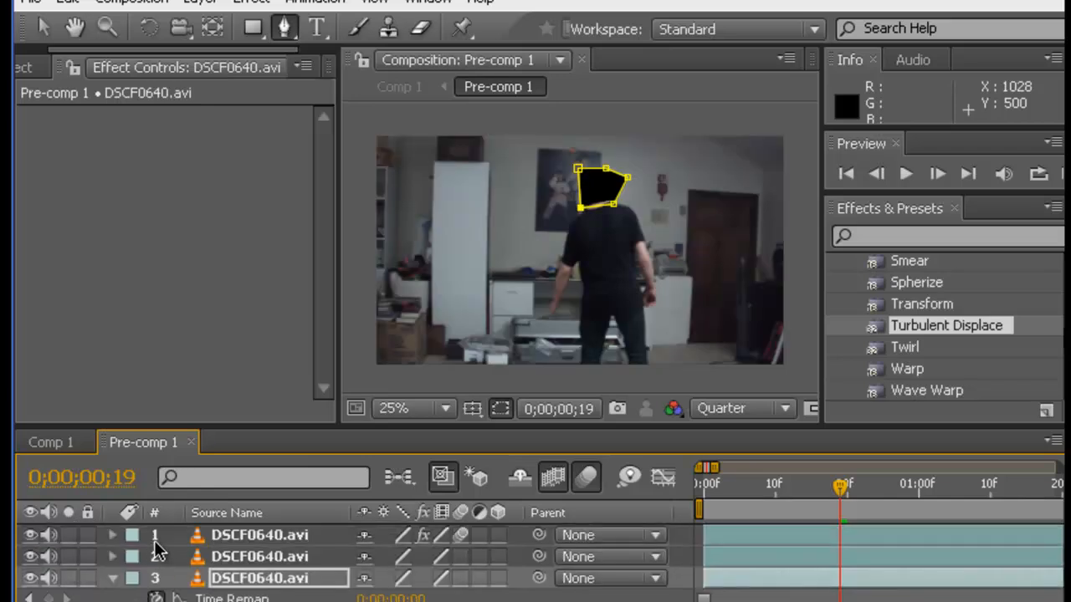
left_click(111, 579)
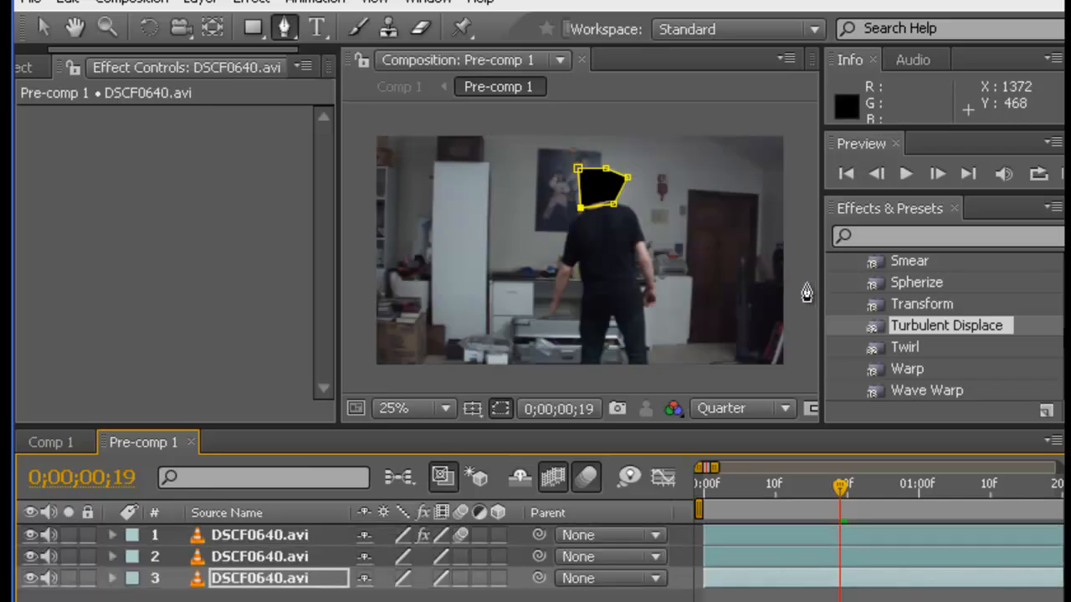
- Add a Mask Path keyframe to the third layer's head mask at 0;00;00;19
left_click(47, 27)
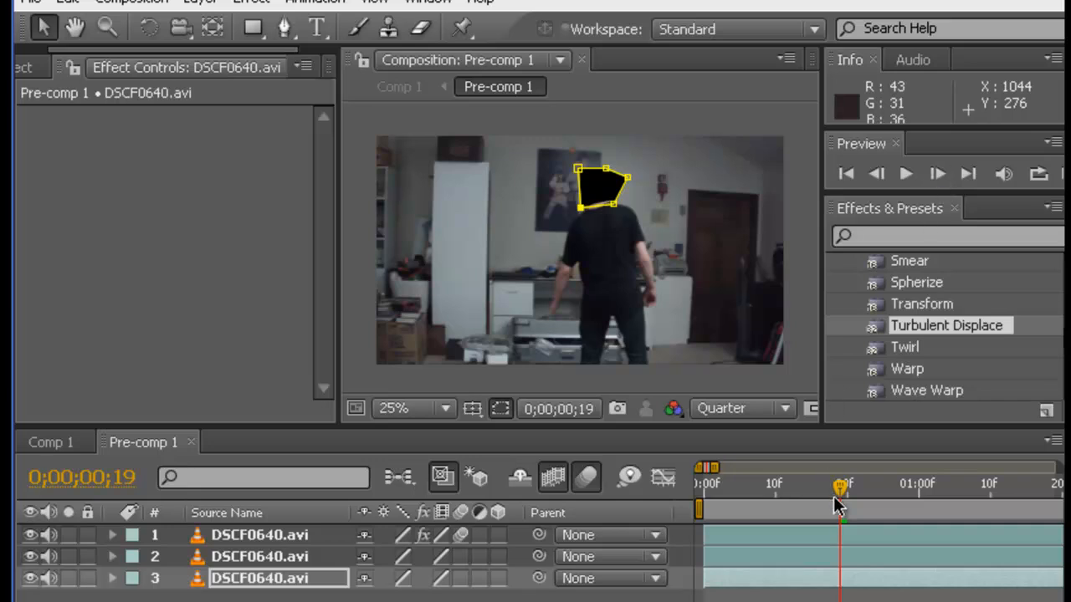
mouse_move(842, 490)
left_mouse_down()
mouse_move(852, 490)
mouse_move(840, 489)
left_mouse_up()
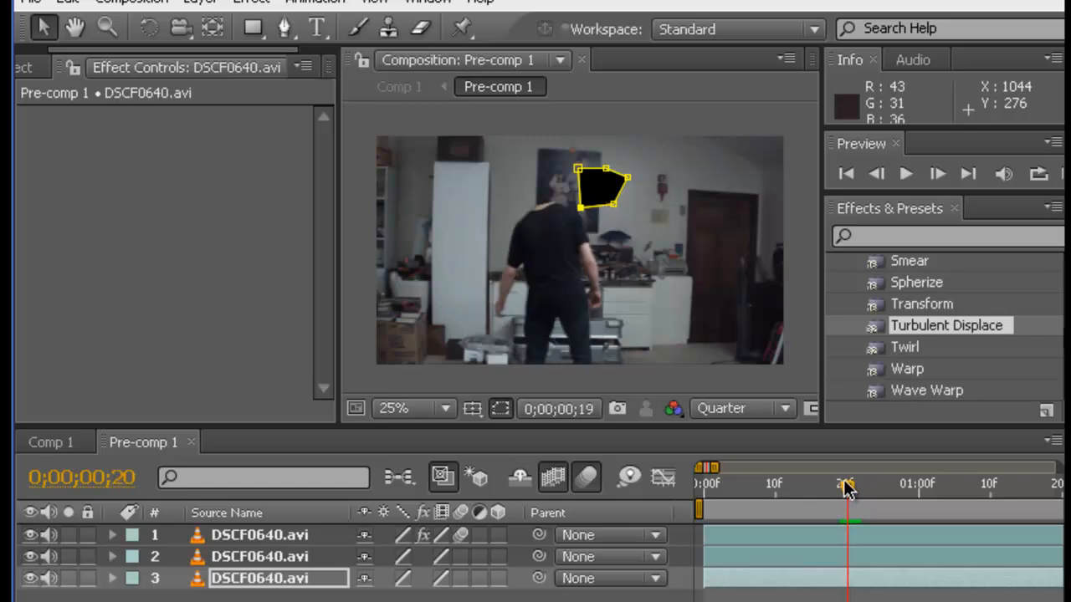
left_click(112, 578)
scroll(120, 581, "down", 4)
left_click(157, 560)
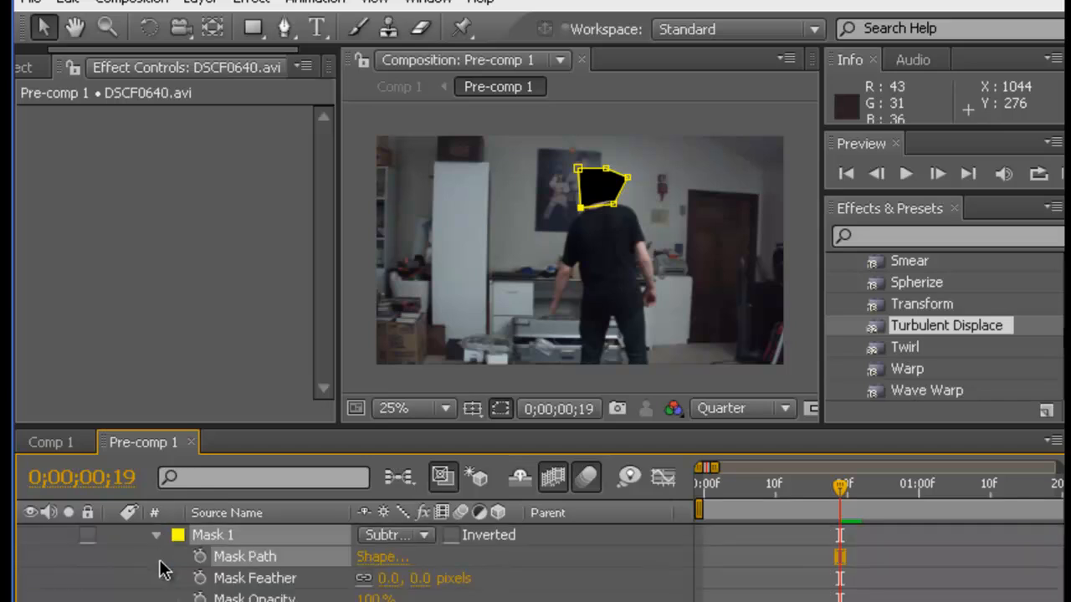
left_click(199, 557)
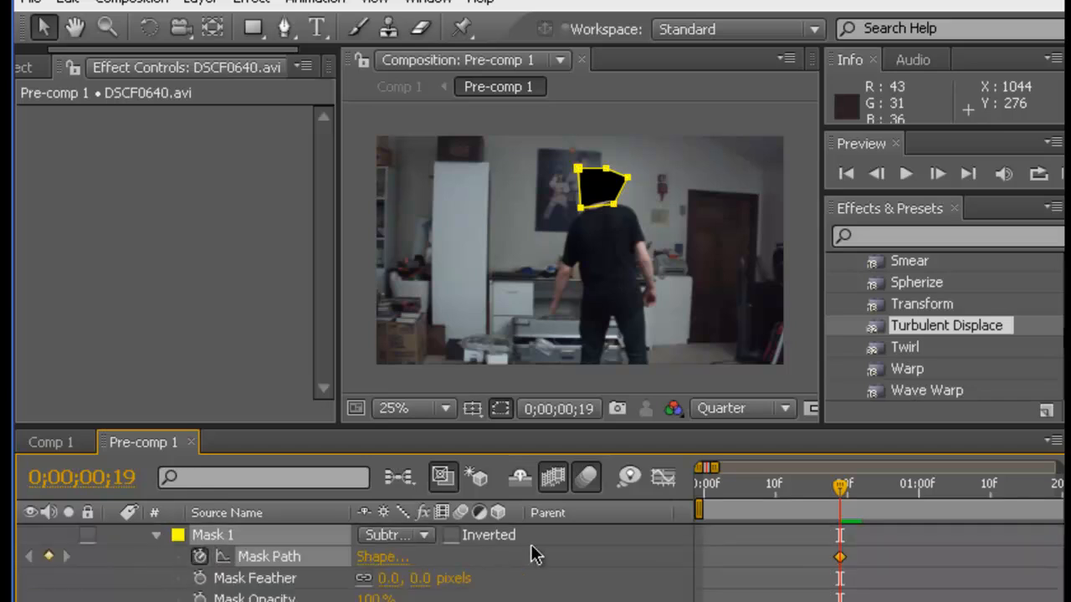
- At 0;00;00;21, move the third layer's whole mask above the neck of the shifted body
left_click_drag(841, 494, 851, 494)
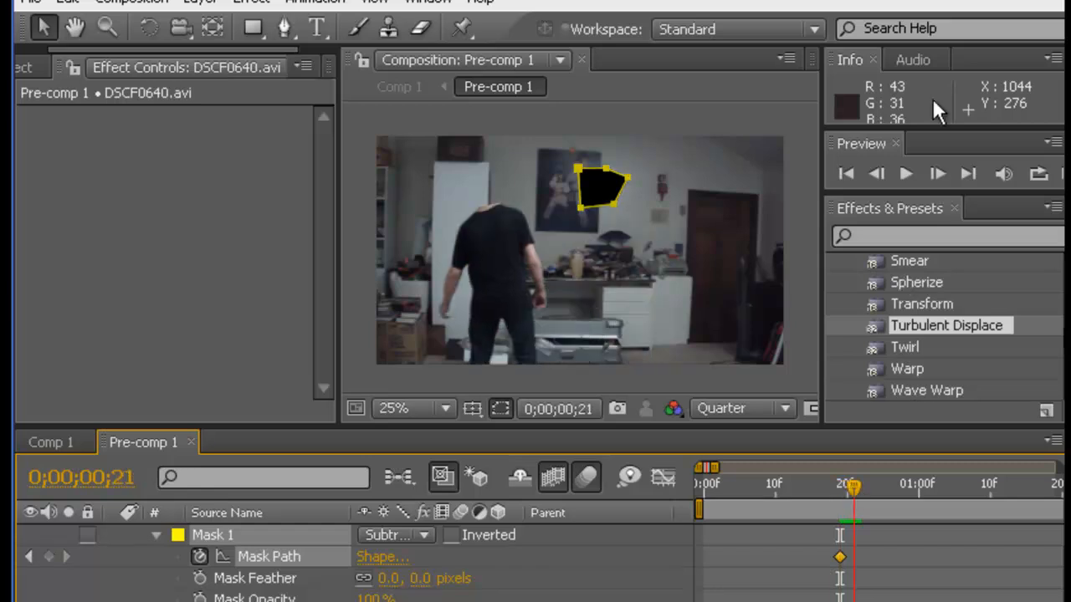
left_click(935, 174)
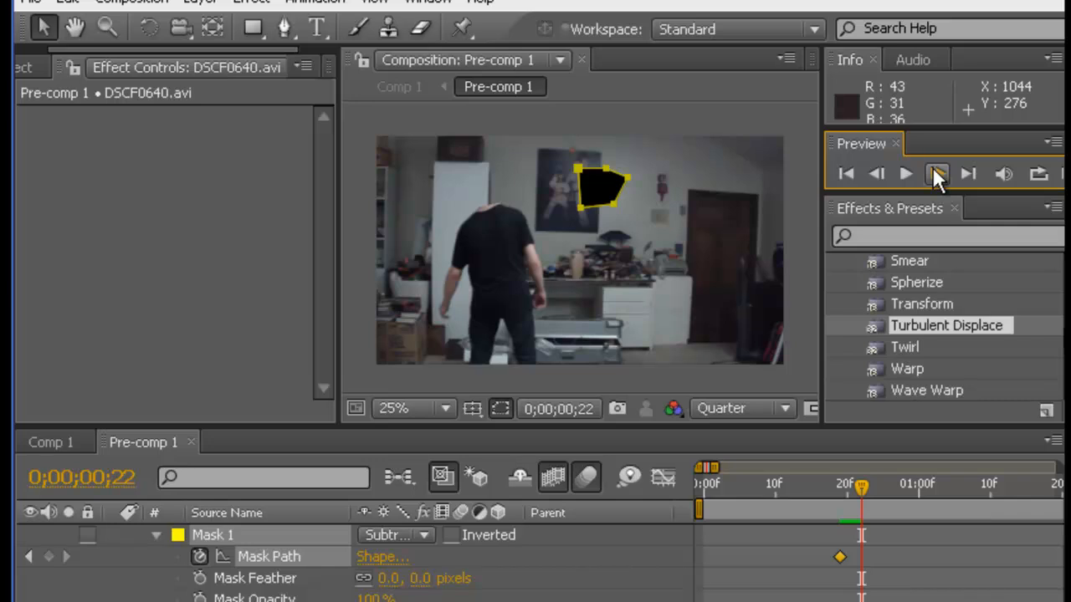
left_click(935, 174)
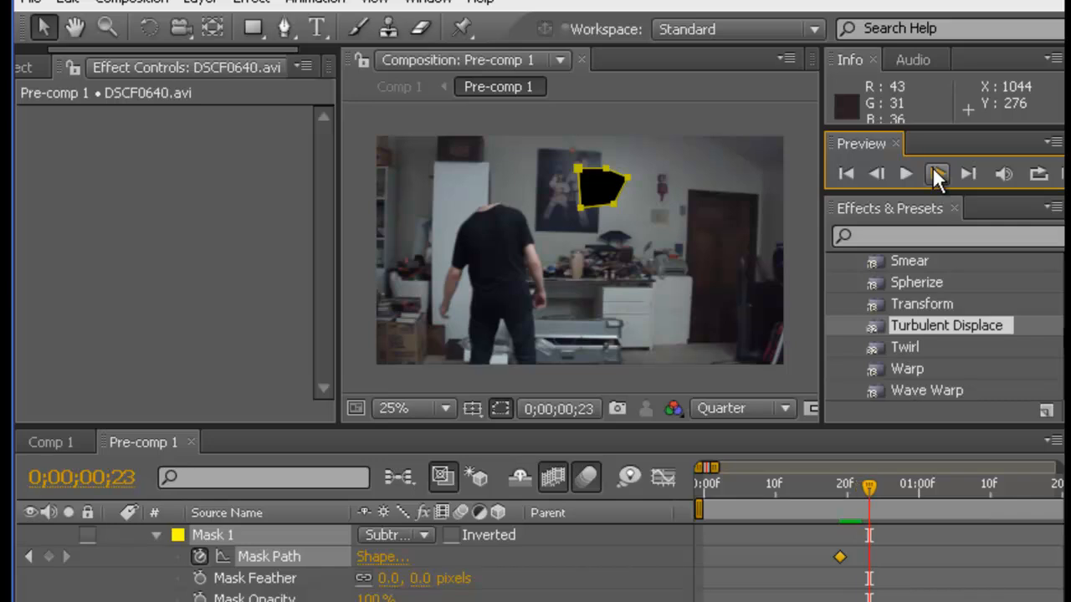
left_click(935, 174)
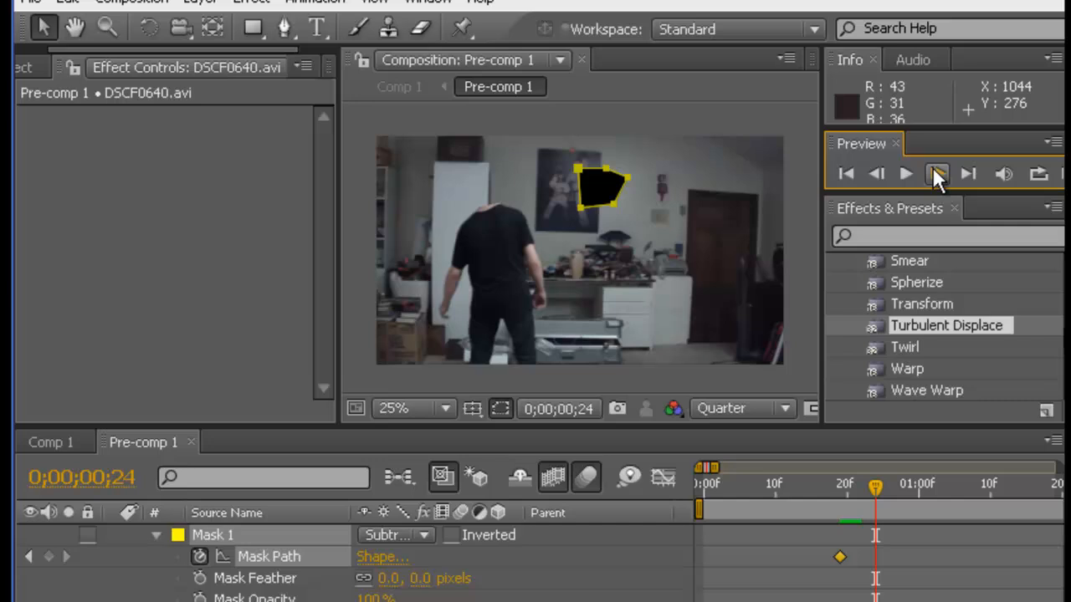
left_click(883, 173)
left_click(884, 172)
left_click(883, 172)
left_click(883, 173)
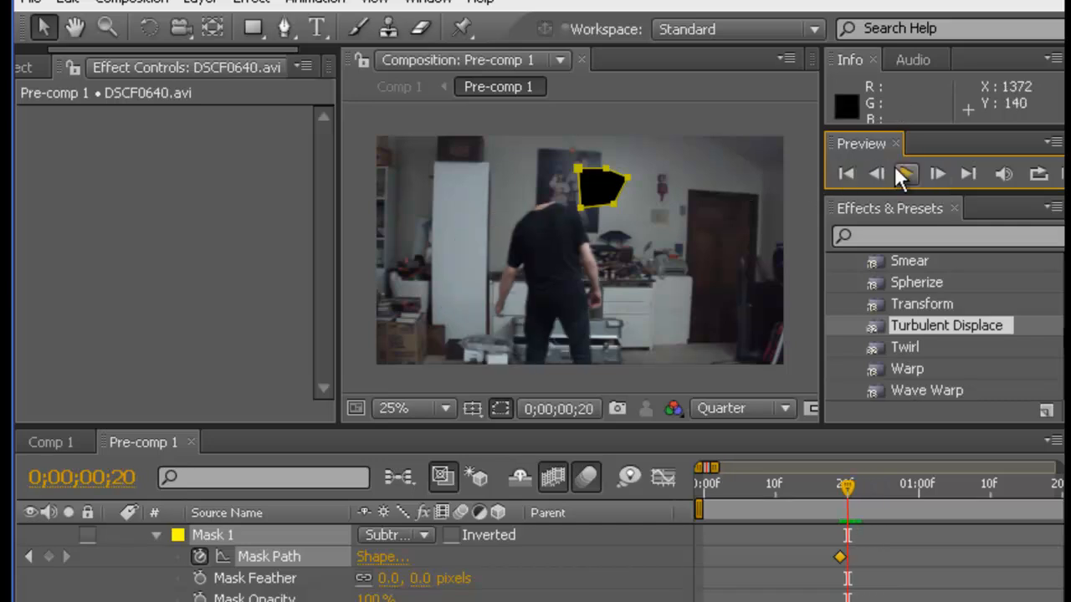
left_click(938, 173)
left_click_drag(586, 191, 486, 202)
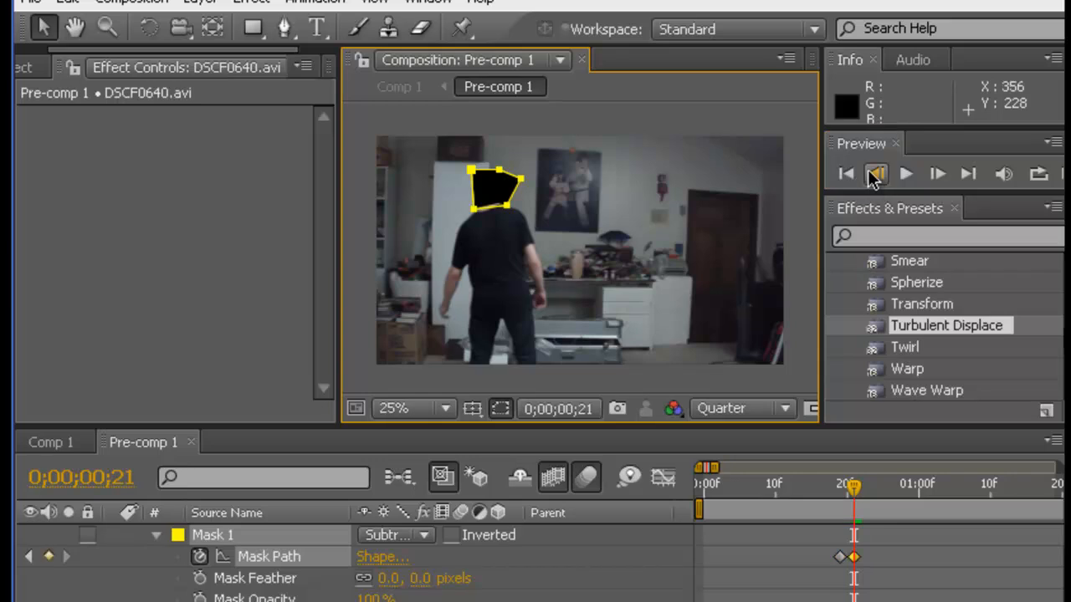
- Go back to 0;00;00;18, collapse the third layer's properties, and duplicate that layer
left_click(874, 173)
left_click(875, 173)
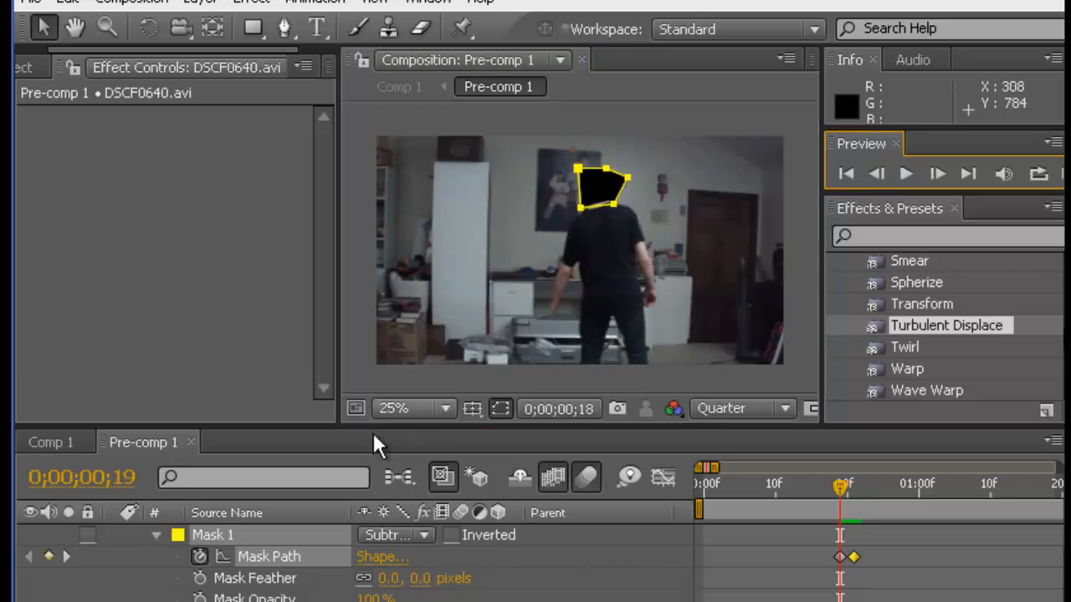
key("Page_Up")
scroll(141, 537, "up", 3)
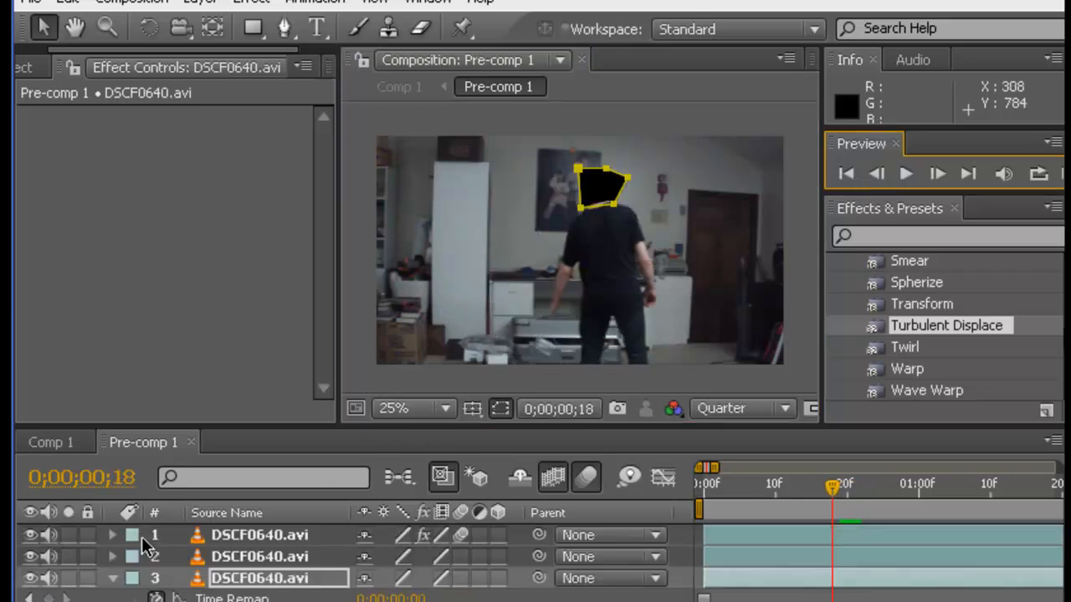
left_click(114, 584)
left_click(113, 579)
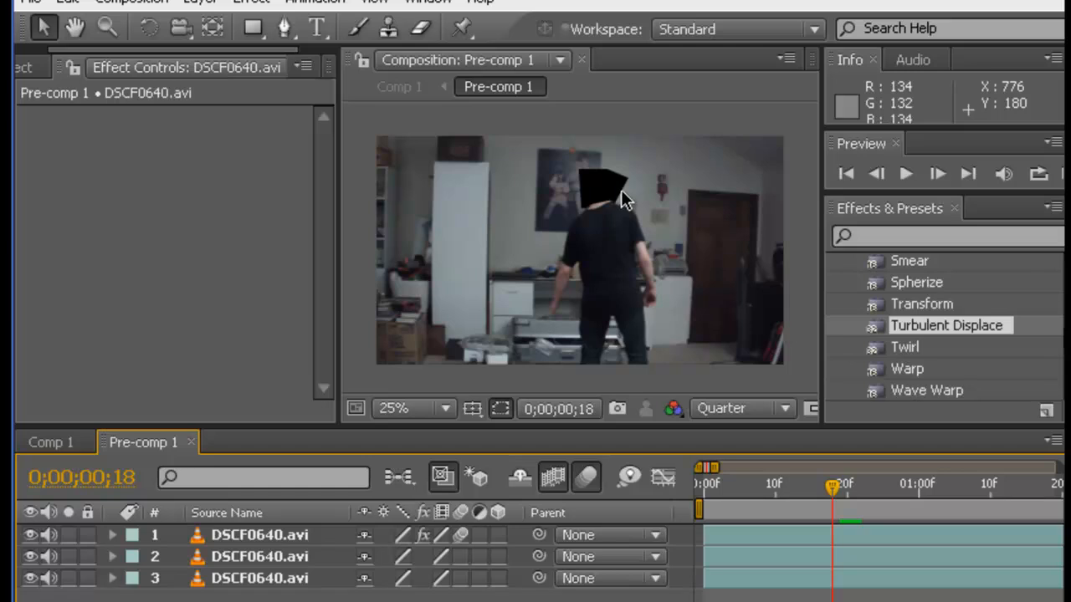
left_click(280, 579)
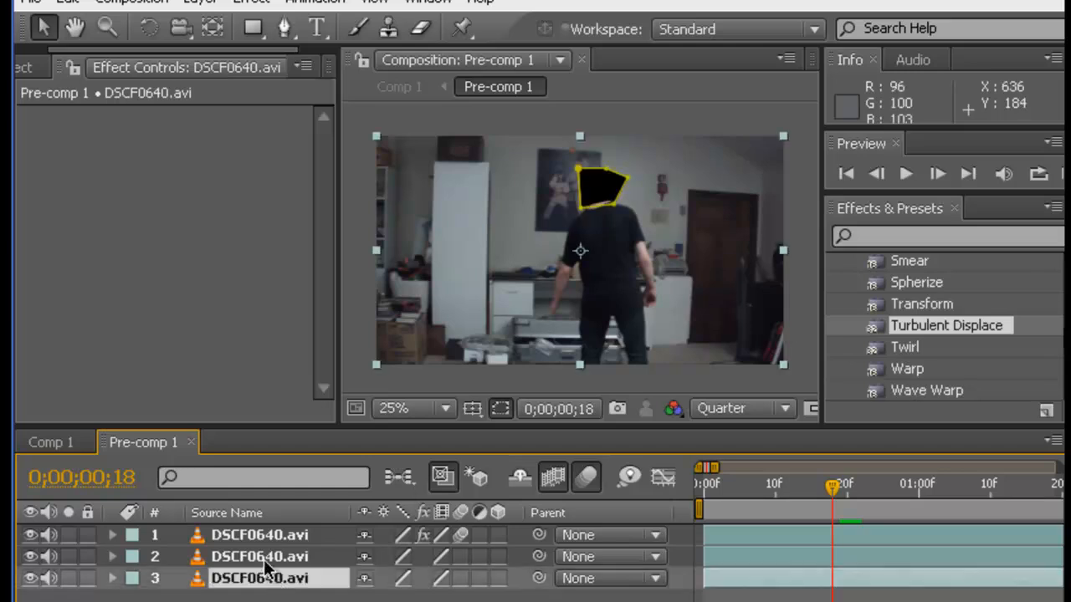
key("ctrl+d")
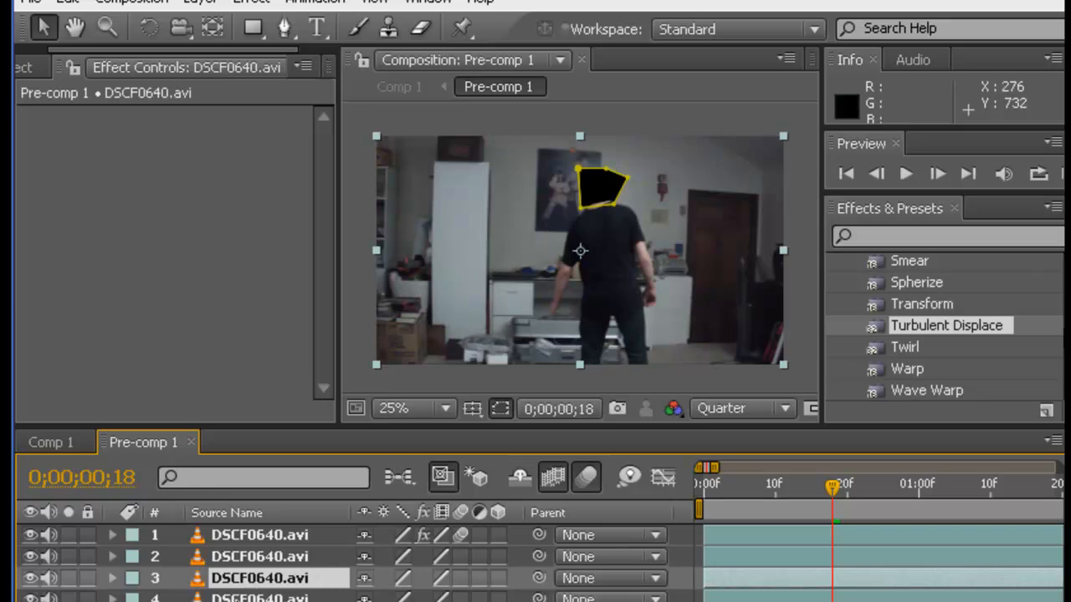
- Delete the mask from the bottom copy, layer 4, and collapse its properties
left_click(238, 599)
key("ctrl+alt+t")
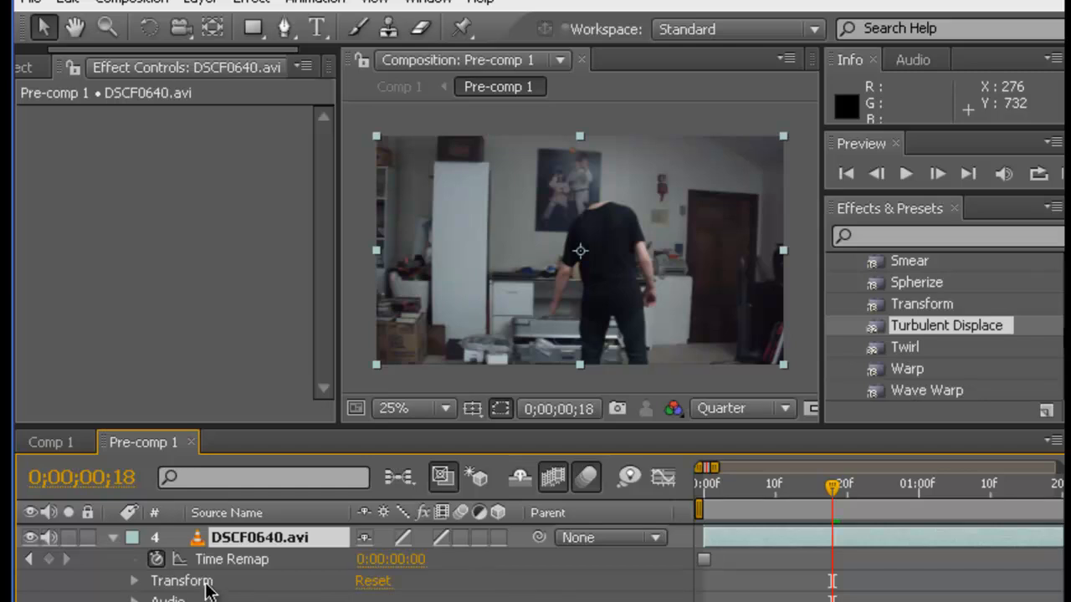
left_click(114, 537)
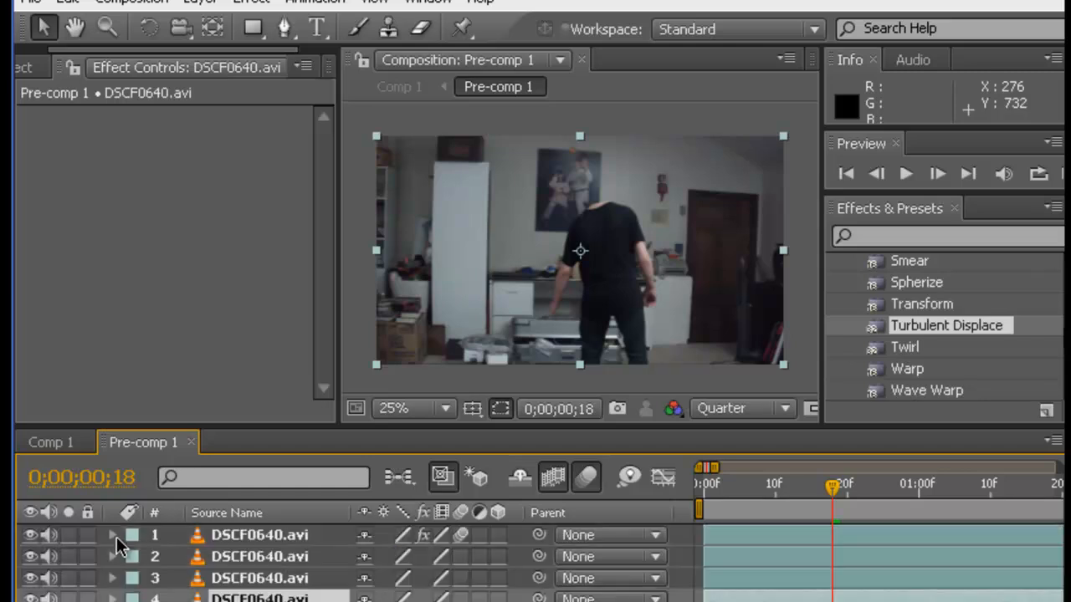
- Solo the masked third layer to inspect its cut-out, unsolo it, and select layer 4
left_click(70, 579)
left_click(215, 581)
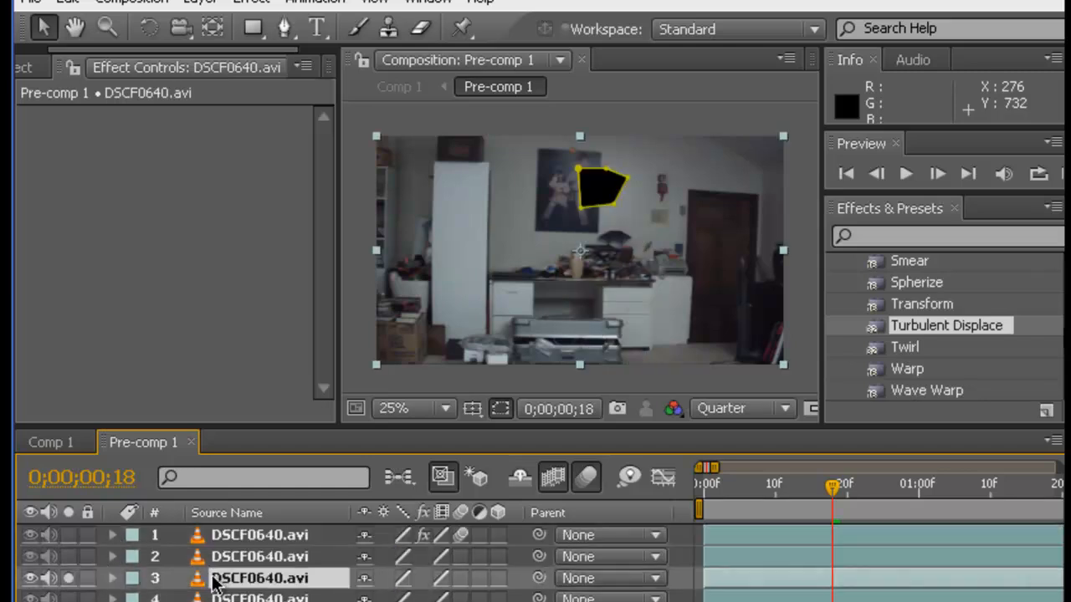
left_click(70, 579)
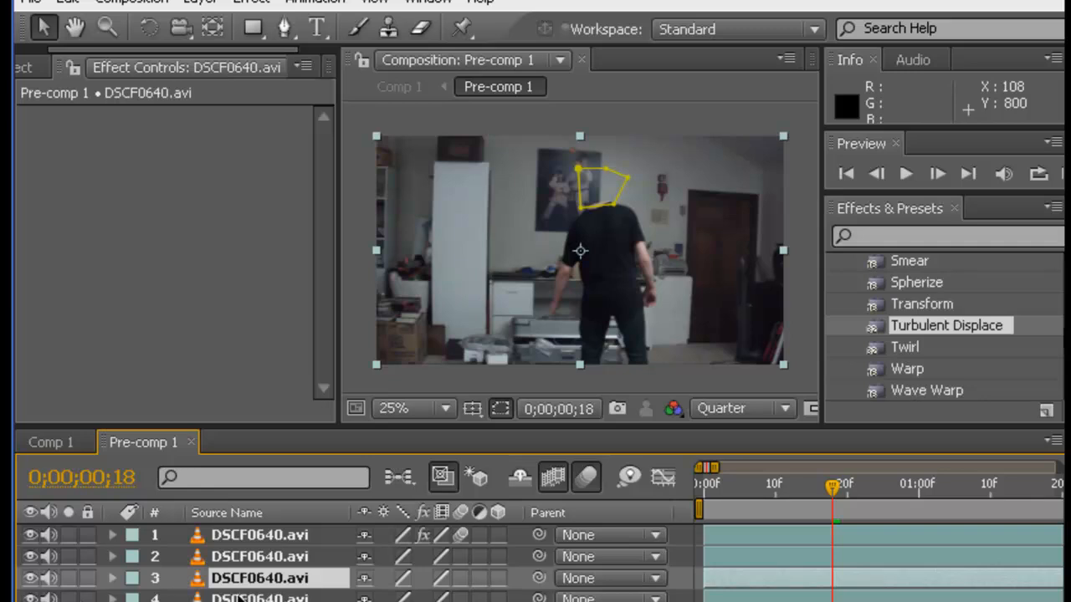
left_click(242, 596)
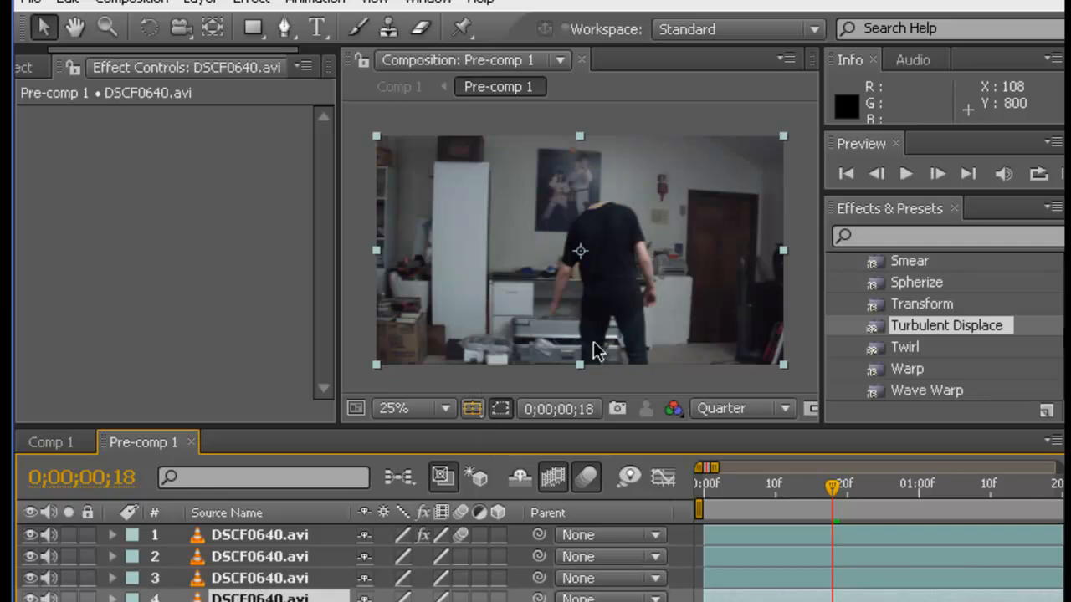